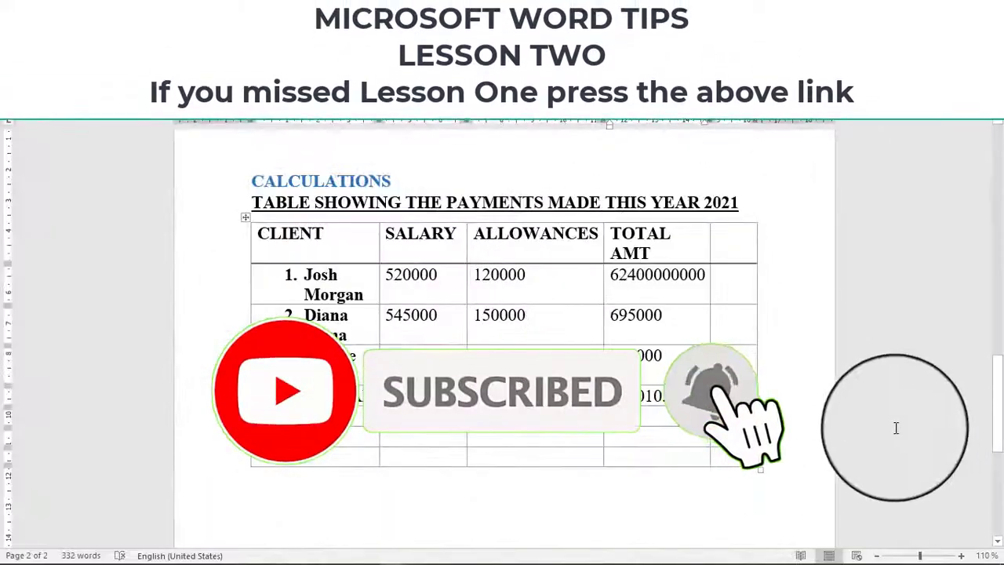
- Draw a five-point star about 6.49 high and 7.98 wide in the blank area below the payments table
{"action": "scroll", "coordinate": [784, 426], "scroll_direction": "down", "scroll_amount": 8}
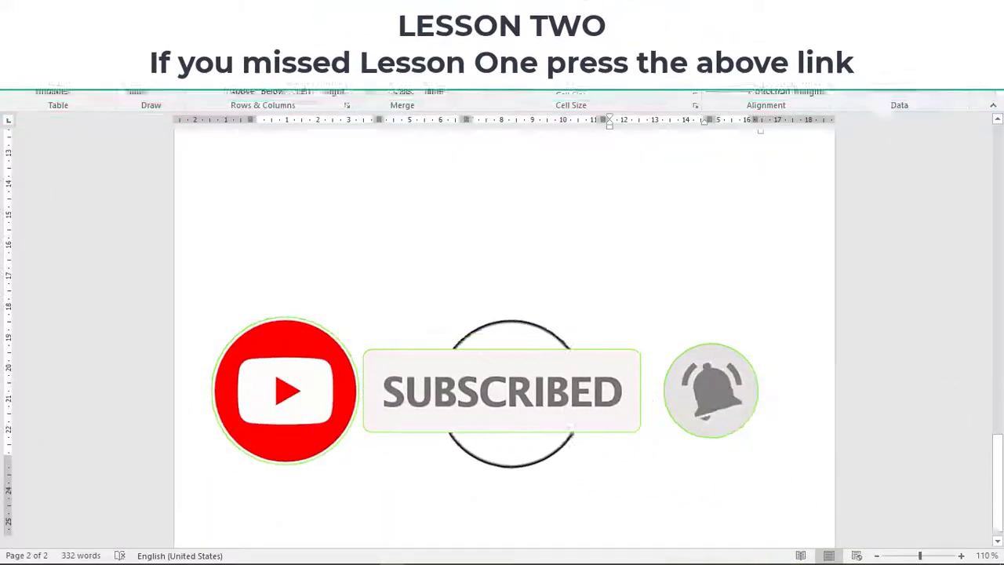
{"action": "scroll", "coordinate": [481, 328], "scroll_direction": "up", "scroll_amount": 3}
{"action": "scroll", "coordinate": [298, 311], "scroll_direction": "down", "scroll_amount": 2}
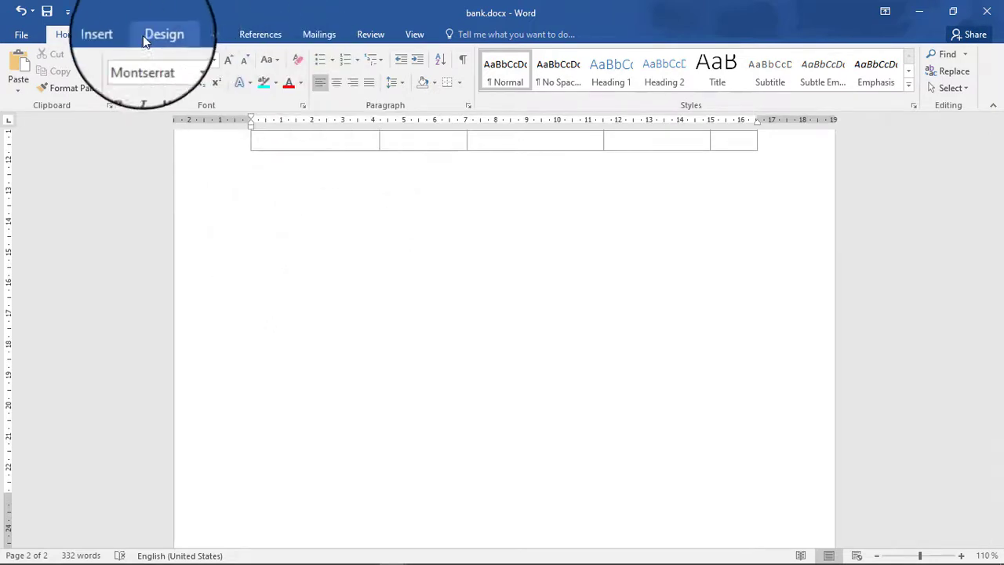
{"action": "left_click", "coordinate": [110, 34]}
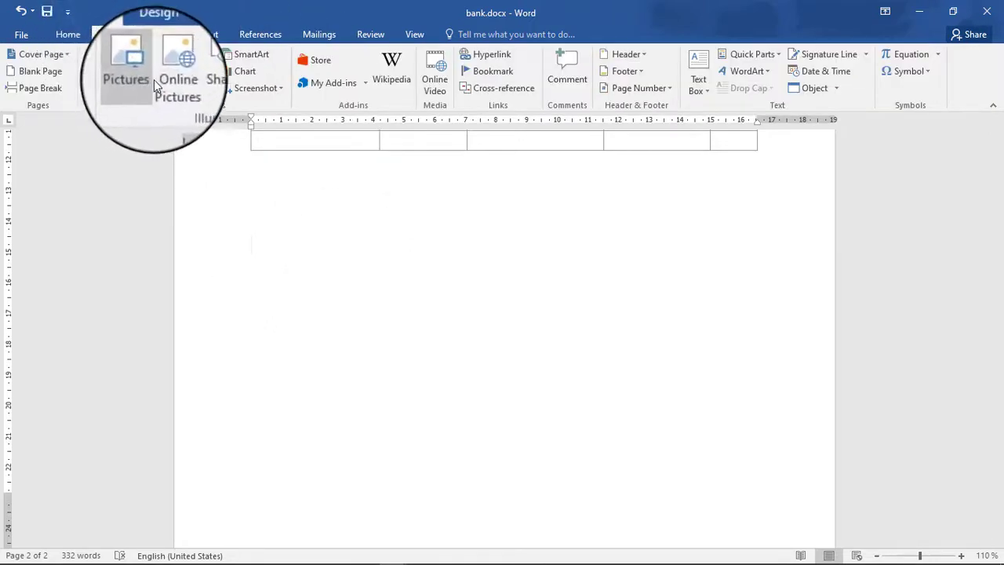
{"action": "left_click", "coordinate": [203, 91]}
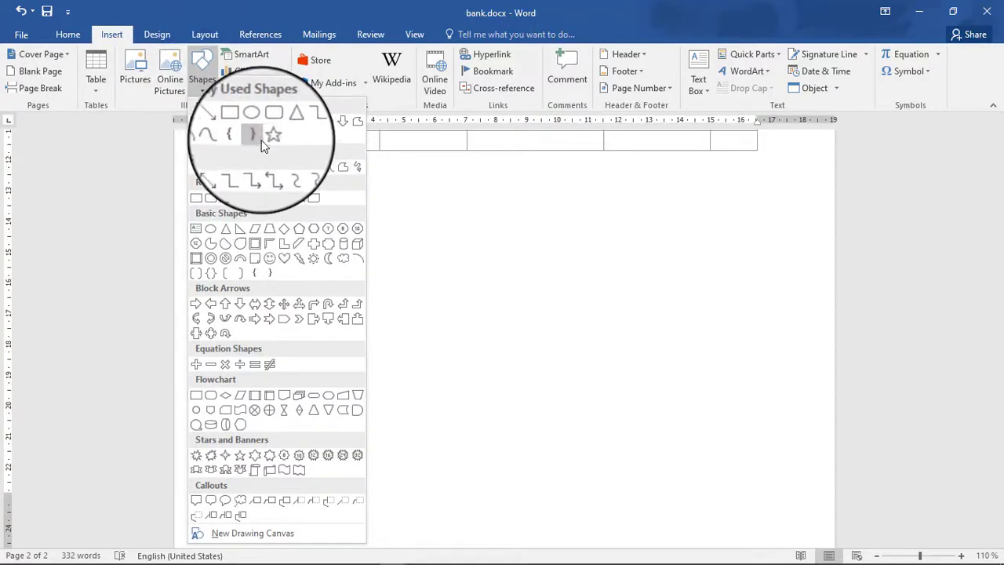
{"action": "left_click", "coordinate": [266, 139]}
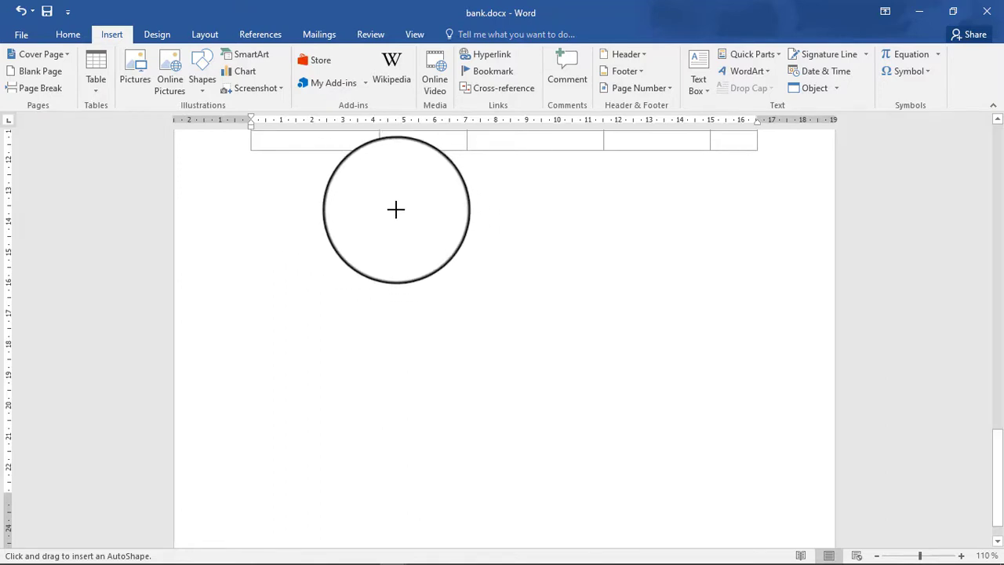
{"action": "mouse_move", "coordinate": [395, 209]}
{"action": "left_mouse_down"}
{"action": "mouse_move", "coordinate": [473, 265]}
{"action": "mouse_move", "coordinate": [549, 352]}
{"action": "mouse_move", "coordinate": [641, 409]}
{"action": "left_mouse_up"}
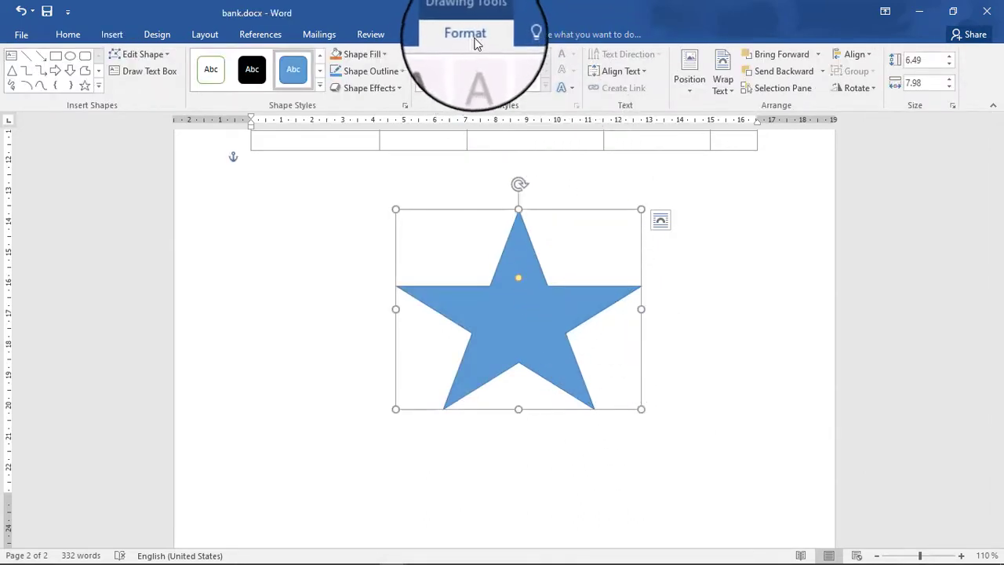
- Fill the star with standard red and give it a dark blue outline
{"action": "left_click", "coordinate": [382, 58]}
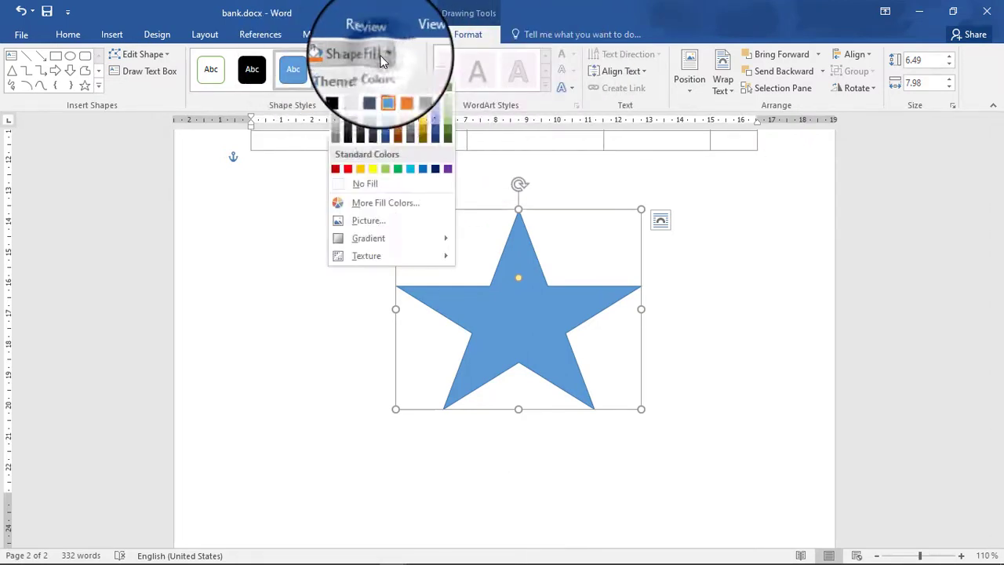
{"action": "left_click", "coordinate": [348, 170]}
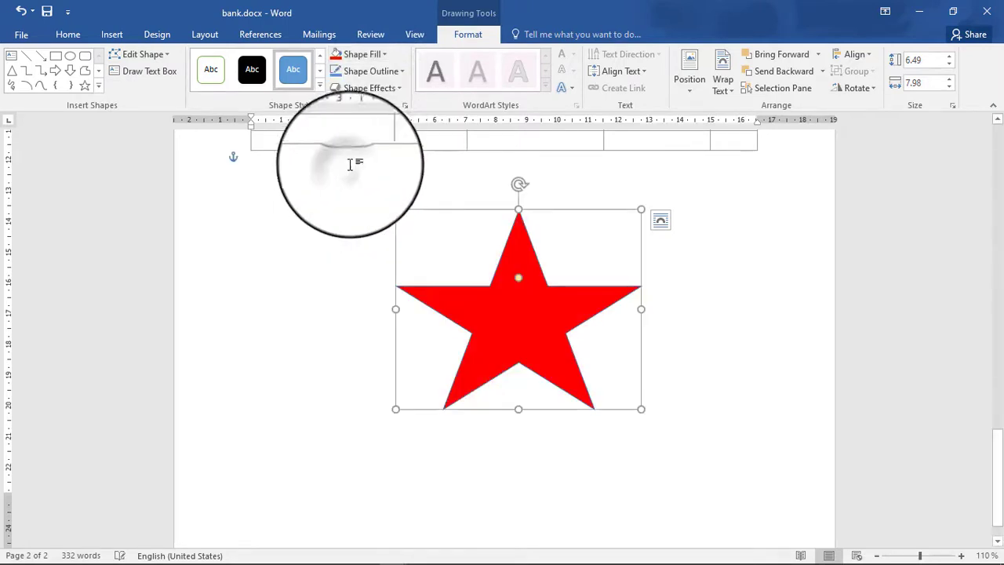
{"action": "left_click", "coordinate": [384, 72]}
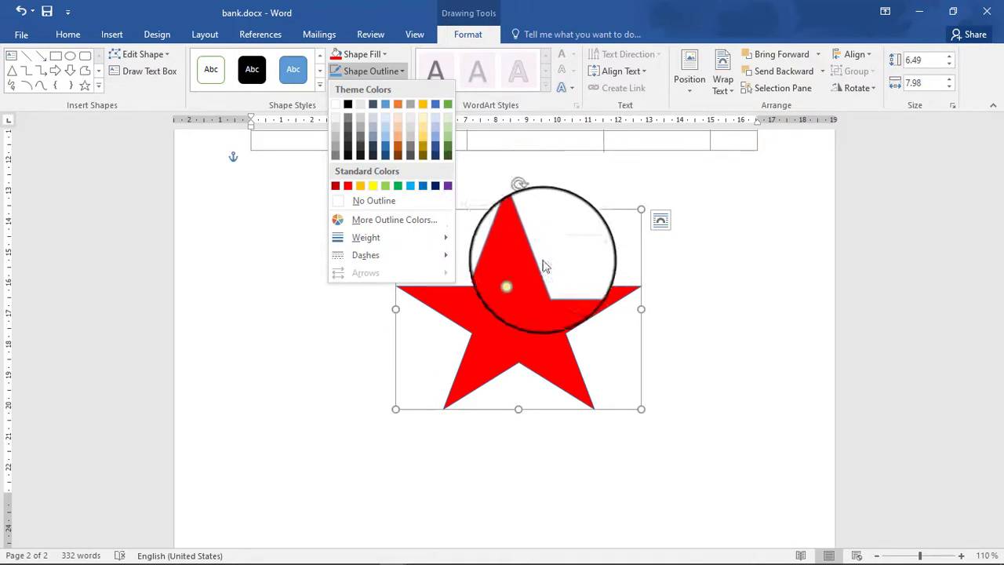
{"action": "left_click", "coordinate": [436, 186]}
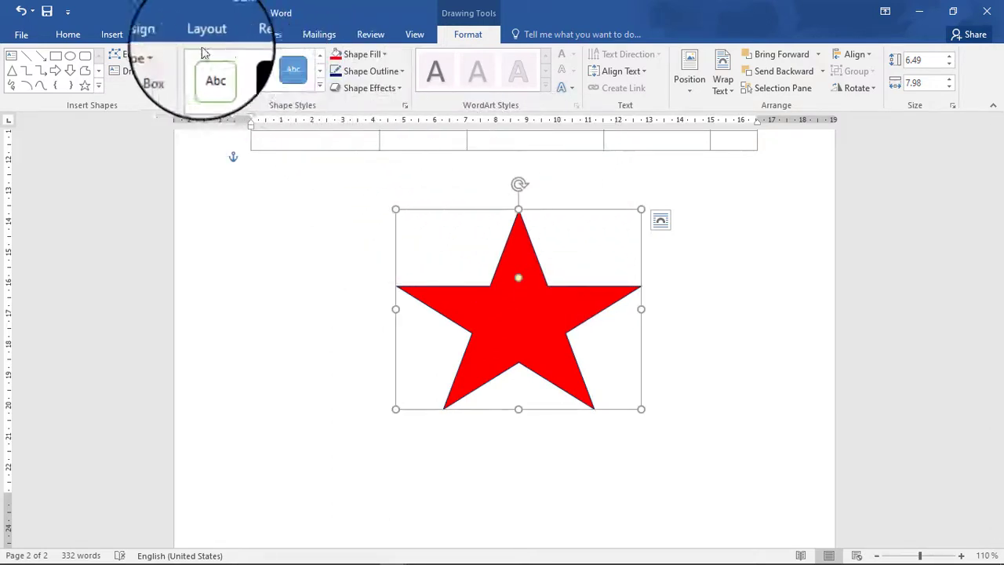
- Apply an outer shadow falling toward the lower left of the star, then deselect the shape
{"action": "left_click", "coordinate": [320, 71]}
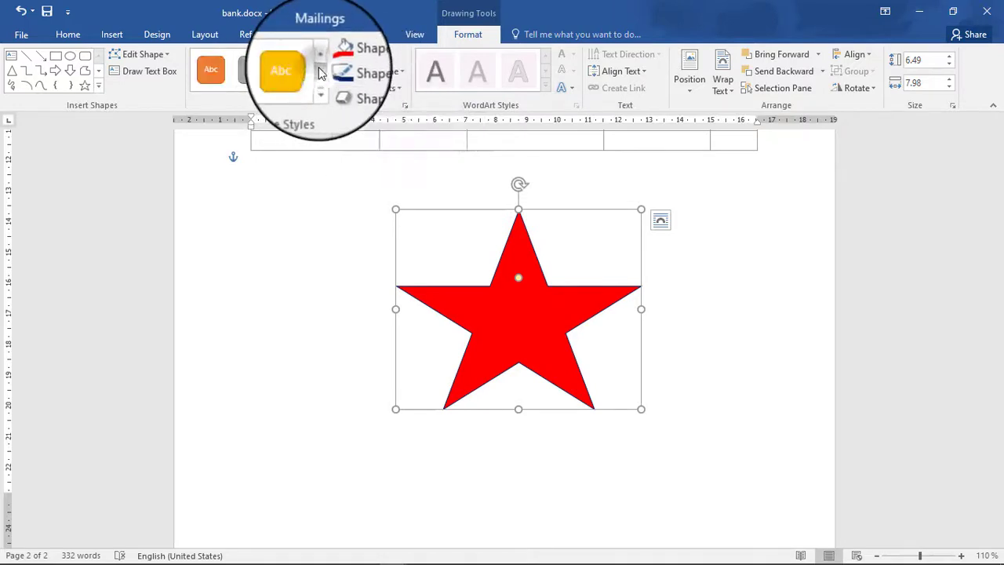
{"action": "left_click", "coordinate": [319, 72]}
{"action": "left_click", "coordinate": [319, 72]}
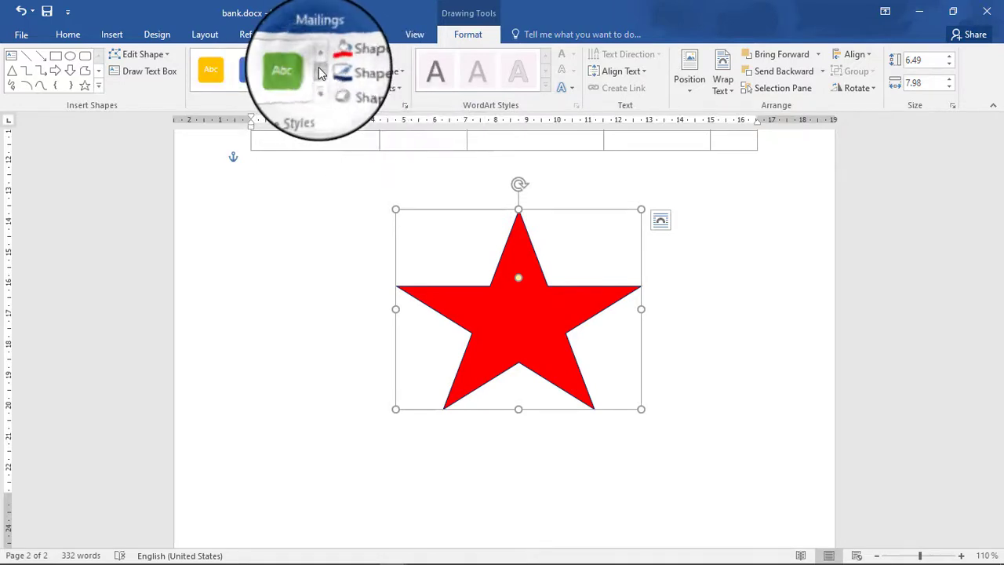
{"action": "left_click", "coordinate": [365, 88]}
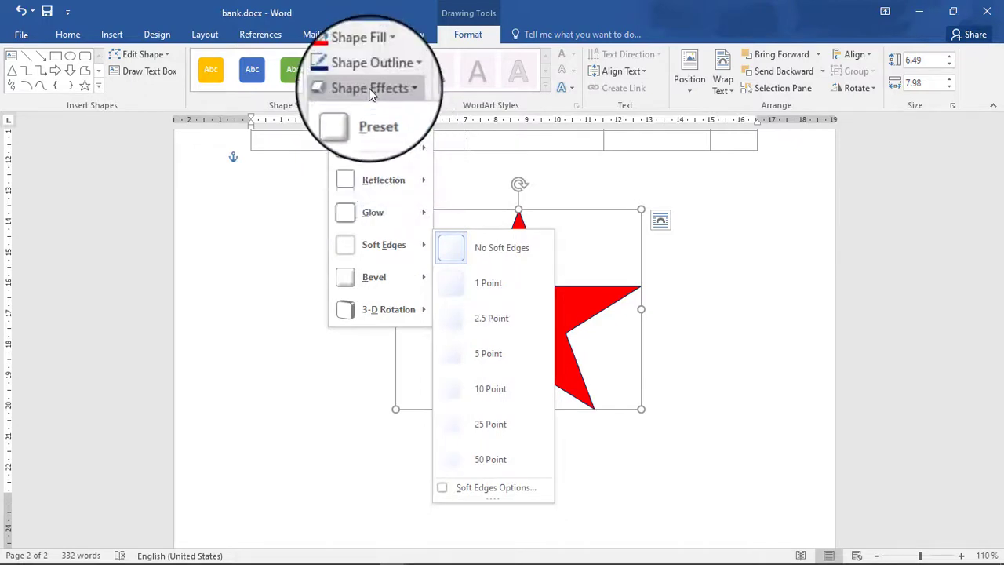
{"action": "mouse_move", "coordinate": [412, 149]}
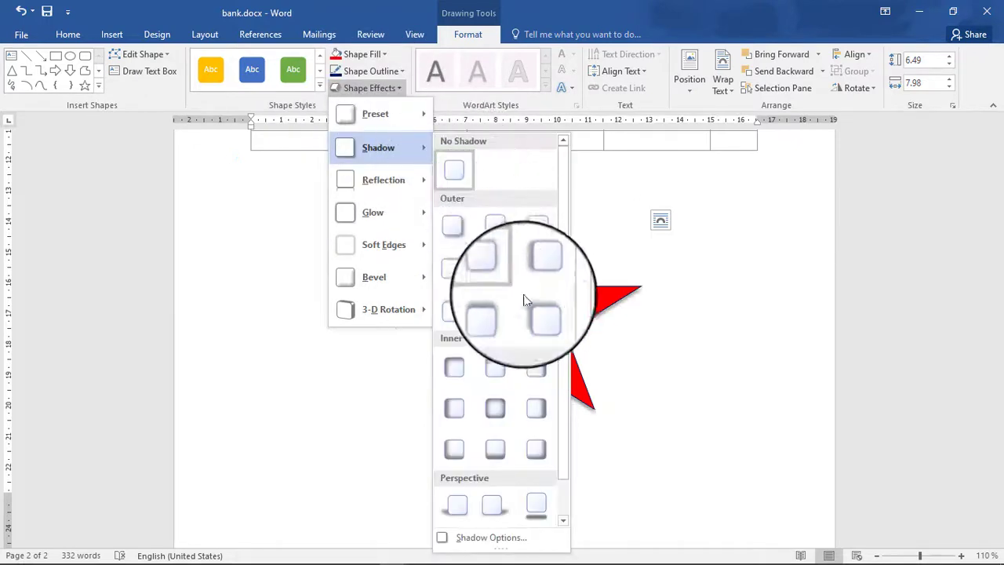
{"action": "left_click", "coordinate": [526, 233]}
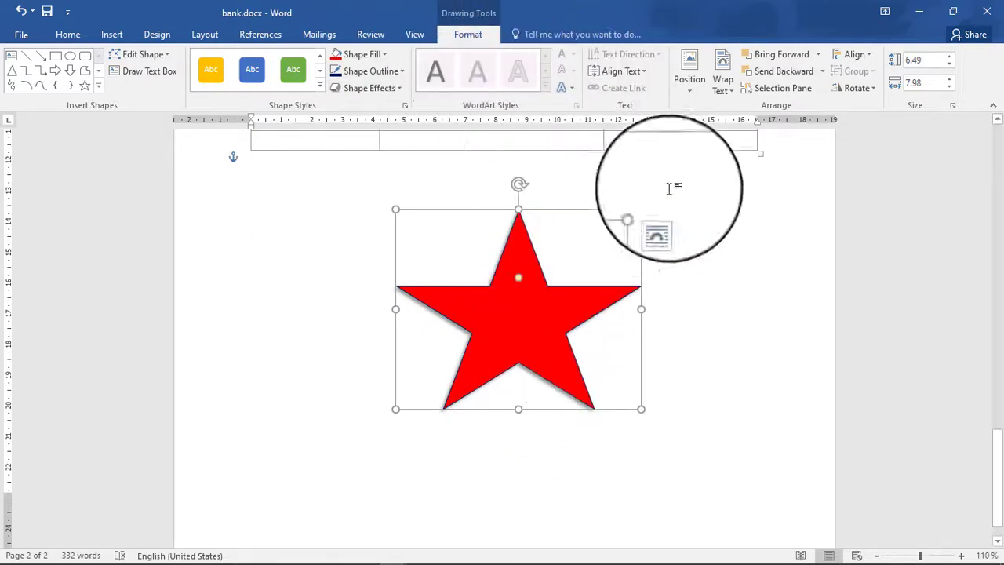
{"action": "left_click", "coordinate": [723, 288]}
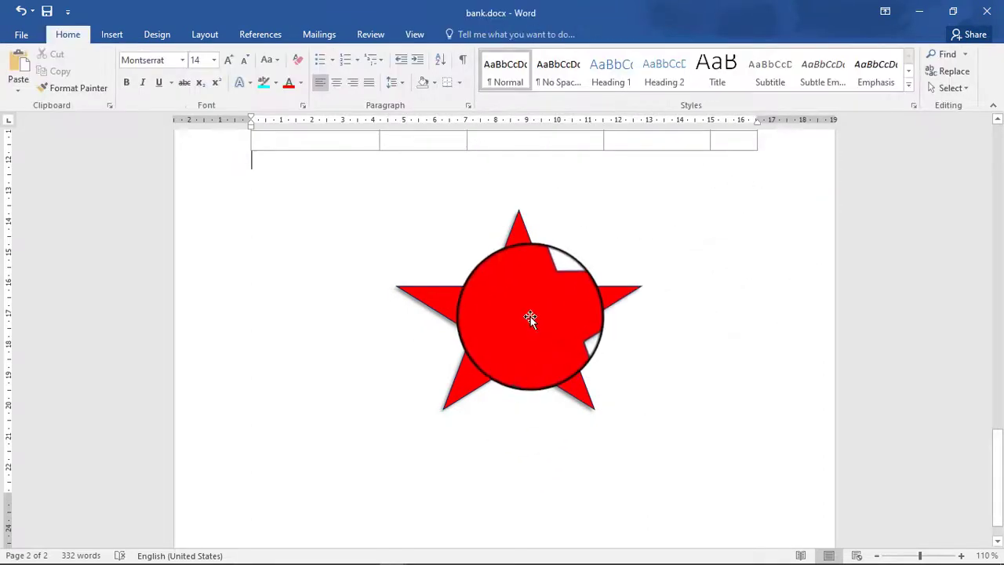
- Add the text "jbjjvbjbjjbjbjb" inside the star
{"action": "left_click", "coordinate": [524, 307]}
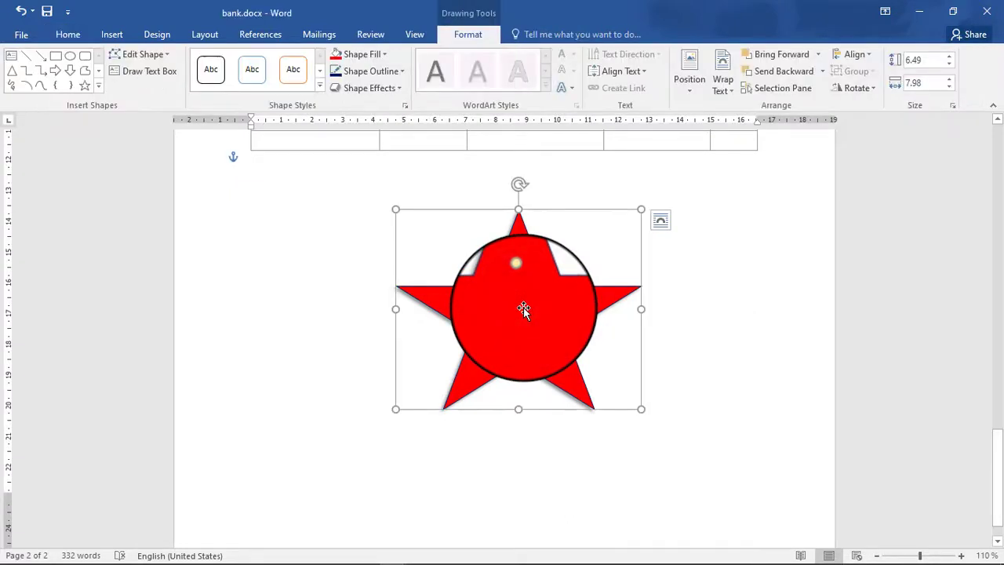
{"action": "right_click", "coordinate": [523, 307]}
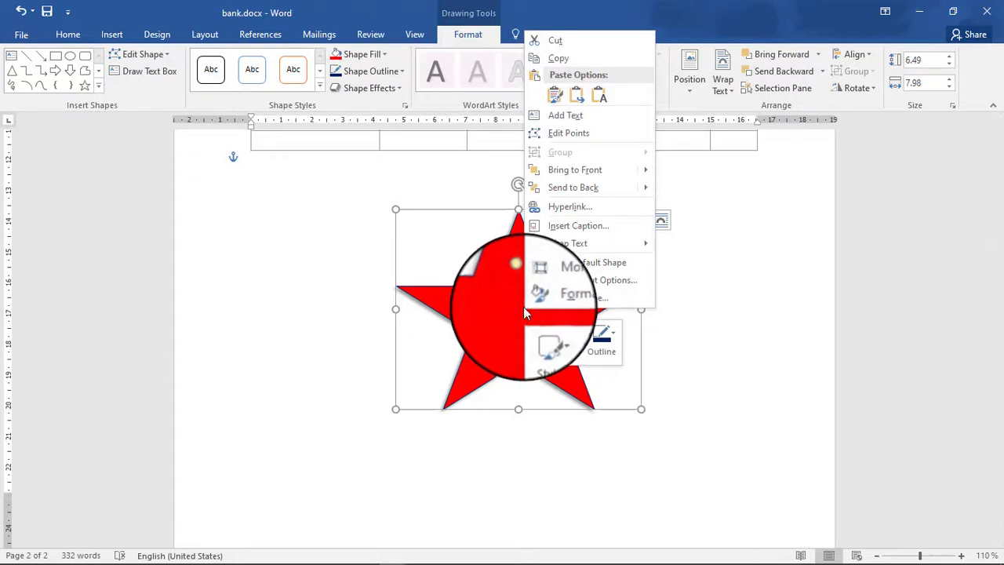
{"action": "left_click", "coordinate": [559, 123]}
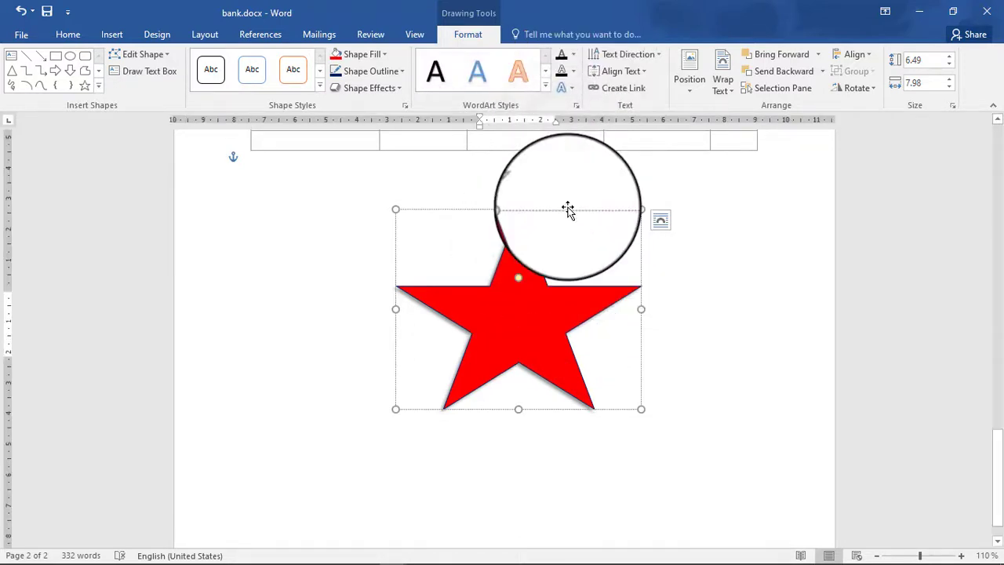
{"action": "type", "text": "jbjjvbjbjjbjbjb"}
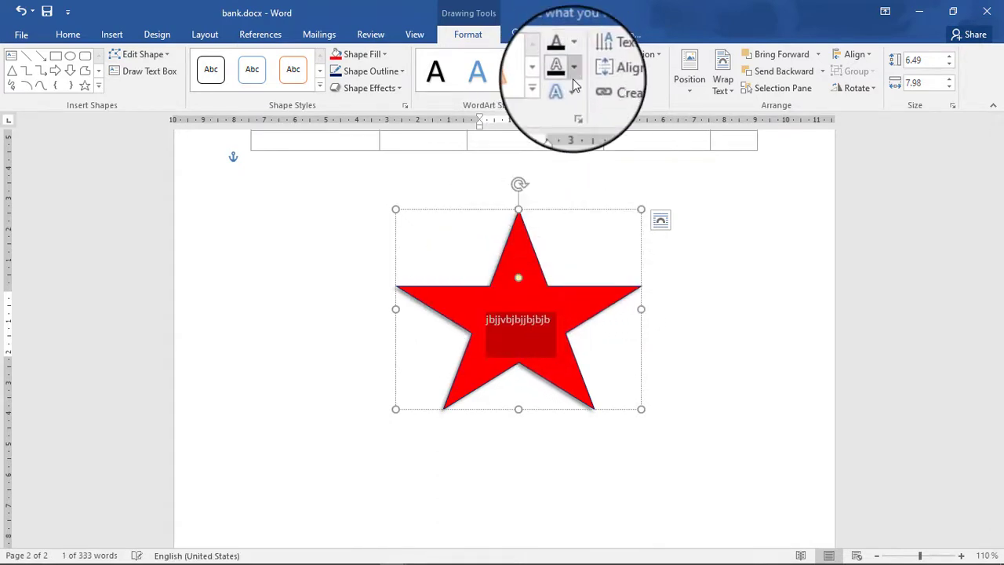
- Color the star's text dark blue and apply the Warp transform that narrows the text to a downward point
{"action": "left_click", "coordinate": [572, 54]}
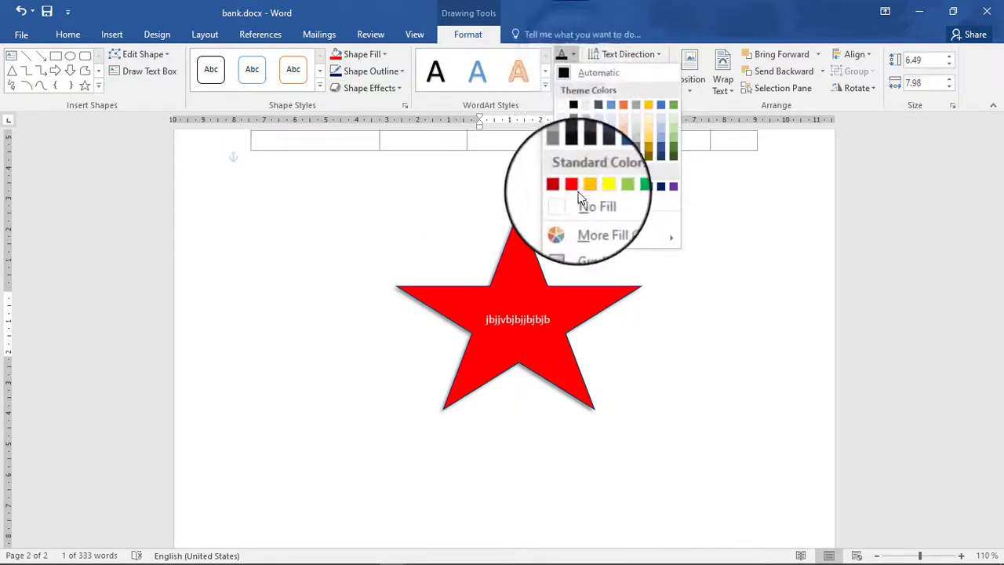
{"action": "left_click", "coordinate": [661, 186]}
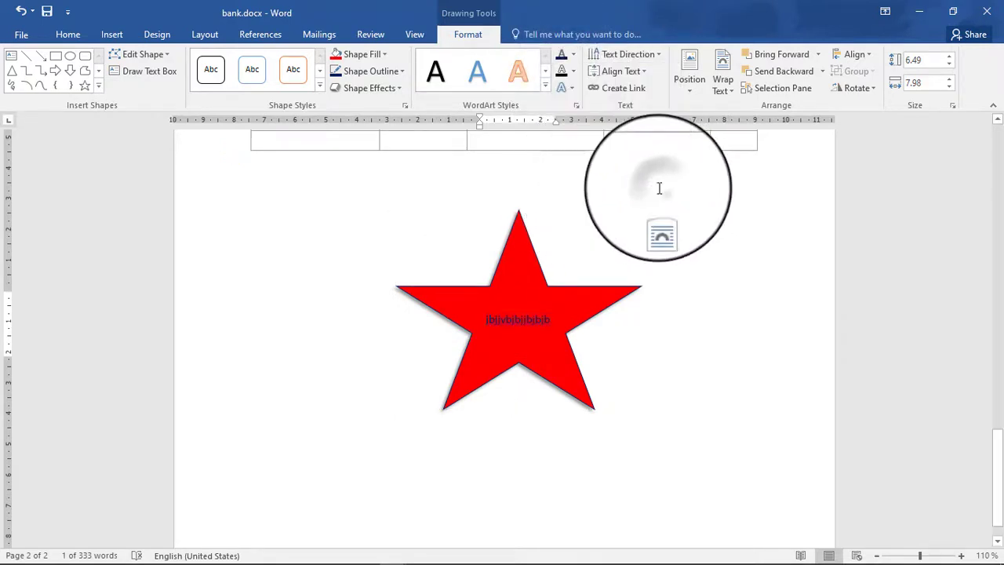
{"action": "left_click", "coordinate": [571, 89]}
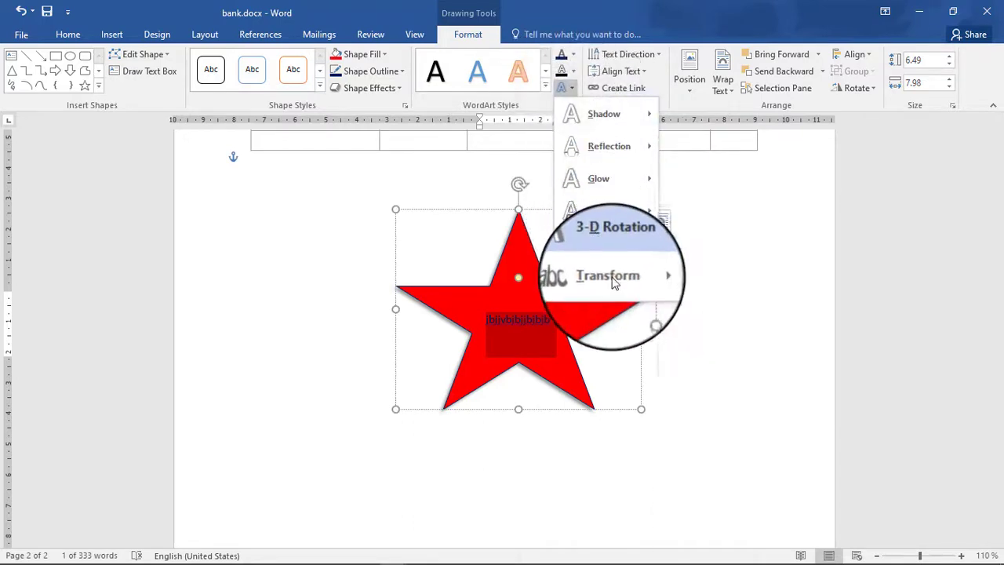
{"action": "mouse_move", "coordinate": [628, 279]}
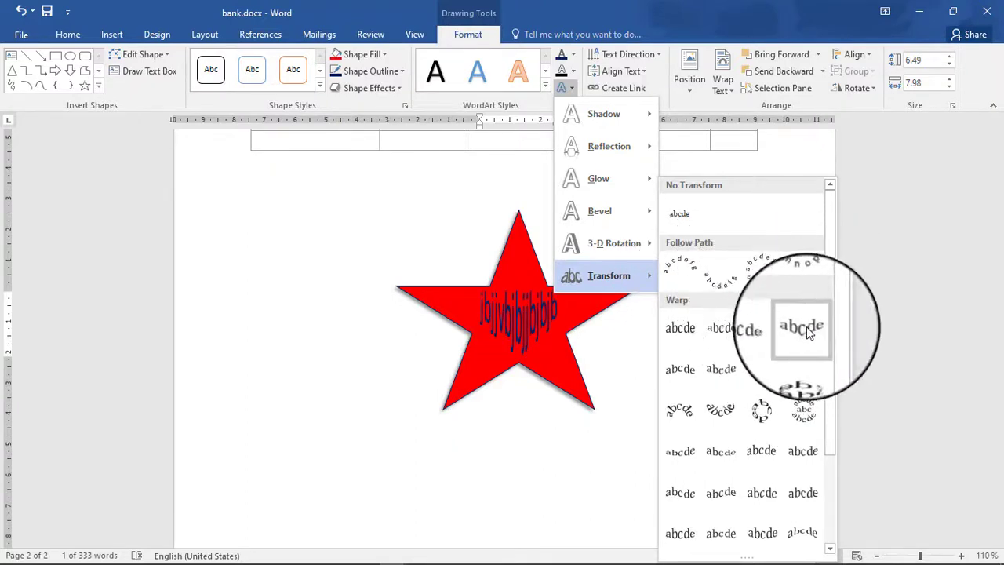
{"action": "left_click", "coordinate": [808, 334]}
{"action": "left_click", "coordinate": [738, 307]}
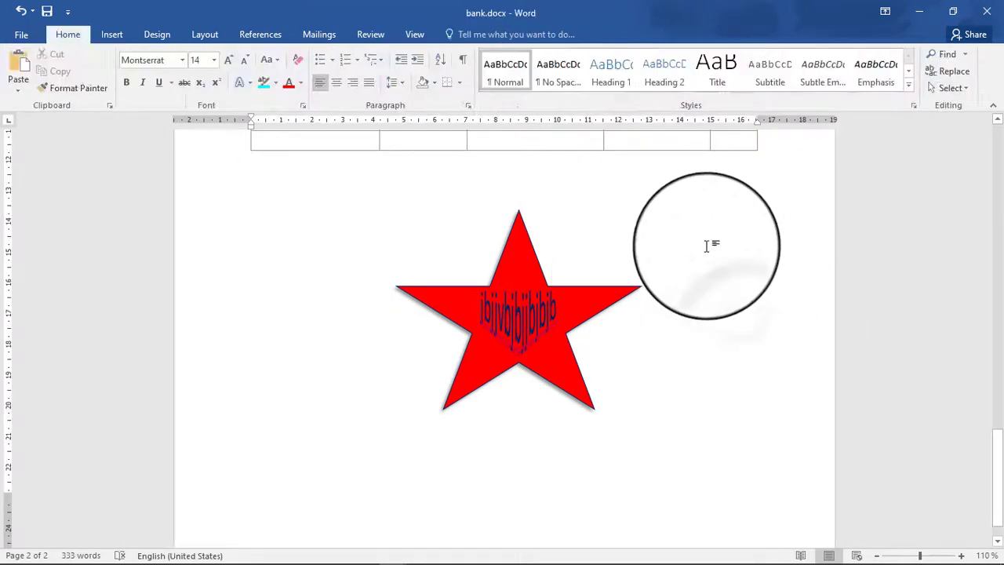
{"action": "left_click", "coordinate": [515, 284]}
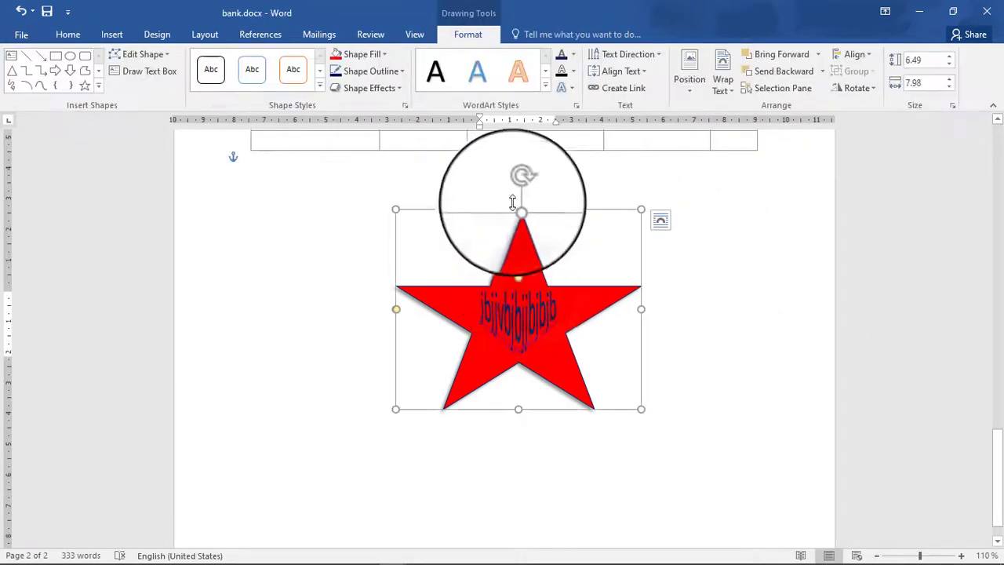
{"action": "left_click", "coordinate": [539, 209]}
{"action": "scroll", "coordinate": [553, 228], "scroll_direction": "up", "scroll_amount": 5}
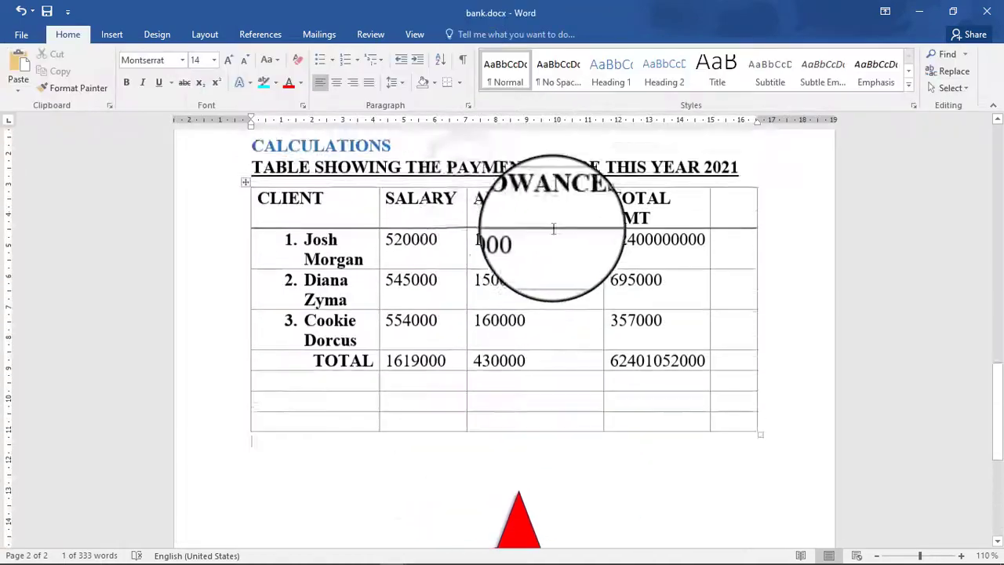
{"action": "scroll", "coordinate": [553, 229], "scroll_direction": "up", "scroll_amount": 15}
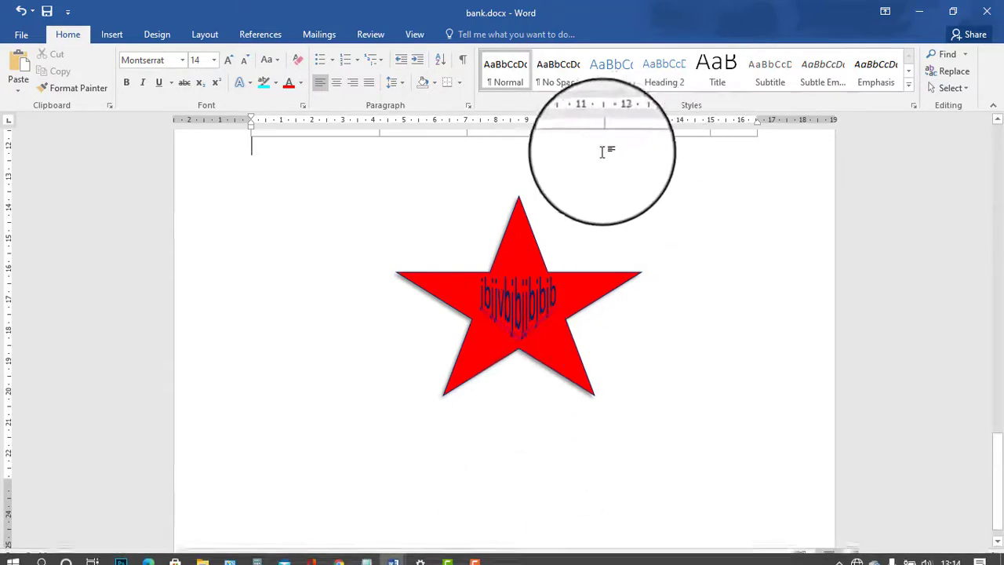
- Set the text direction of the star's text to rotate all text 270°
{"action": "left_click", "coordinate": [546, 322]}
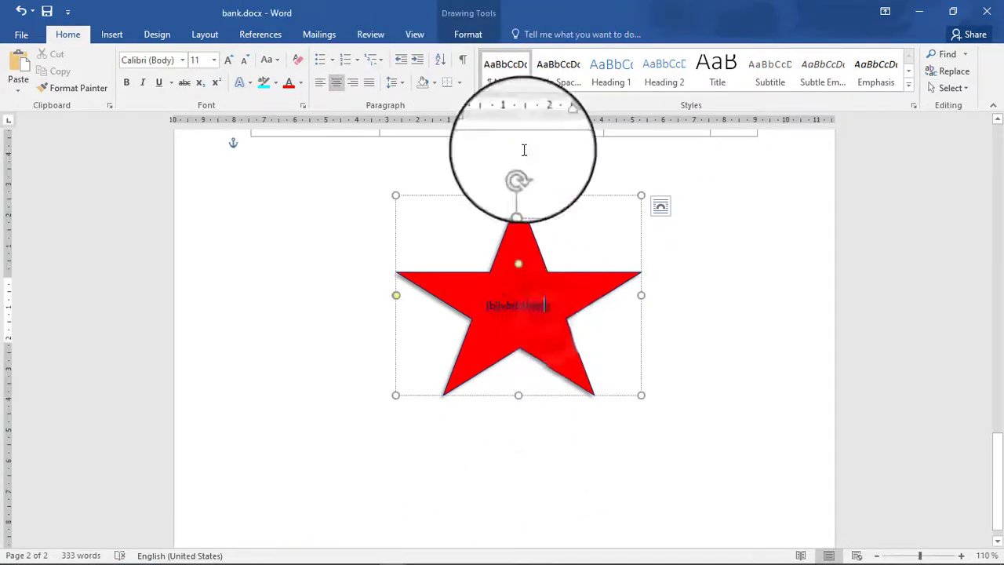
{"action": "left_click", "coordinate": [474, 36]}
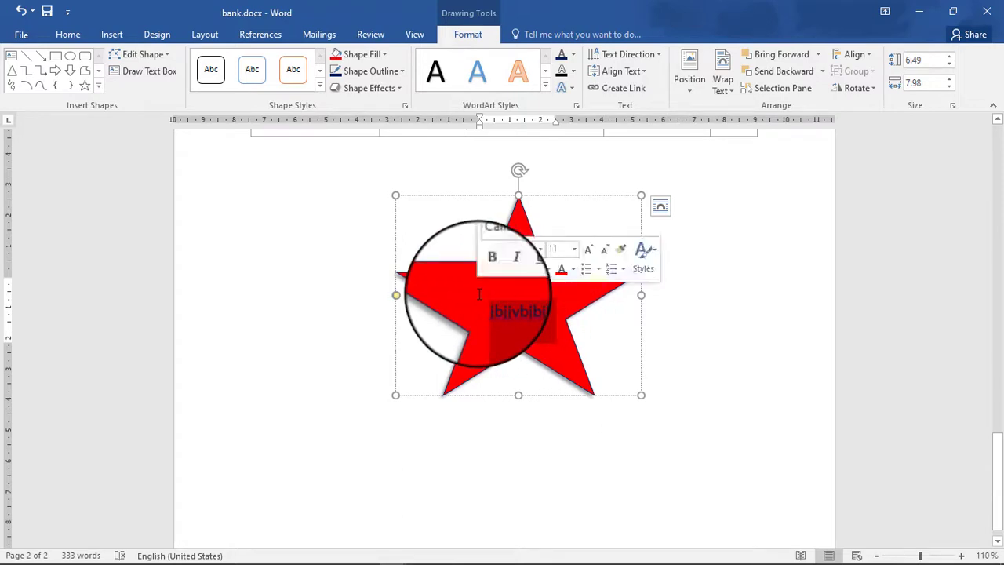
{"action": "left_click", "coordinate": [655, 59]}
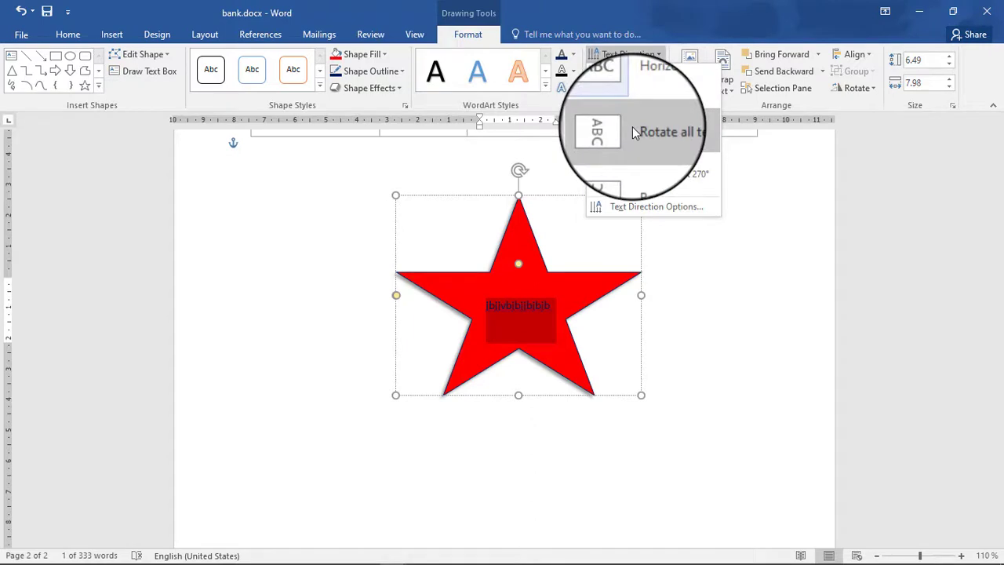
{"action": "left_click", "coordinate": [642, 178]}
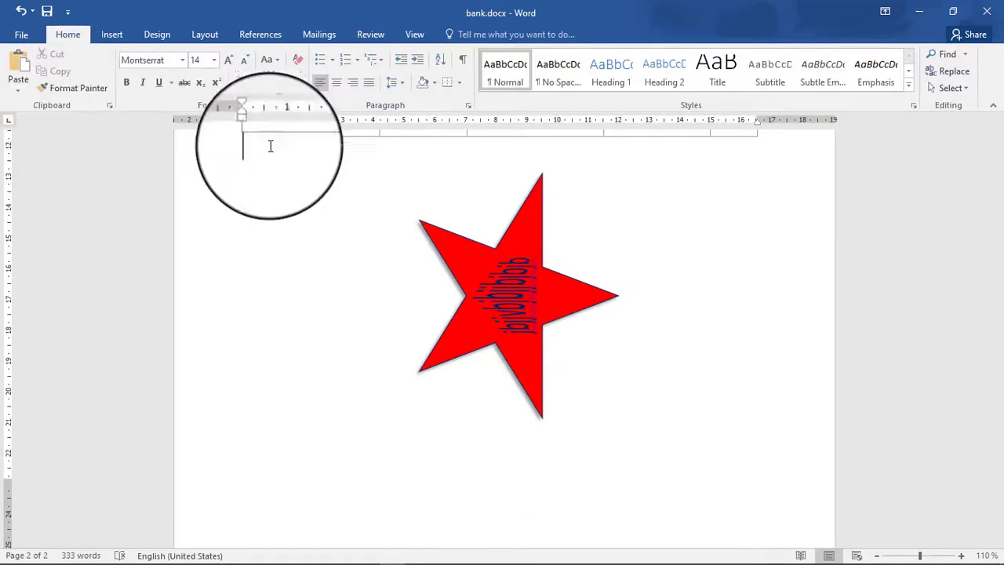
- Set the star's text wrapping to Behind Text
{"action": "left_click", "coordinate": [542, 229]}
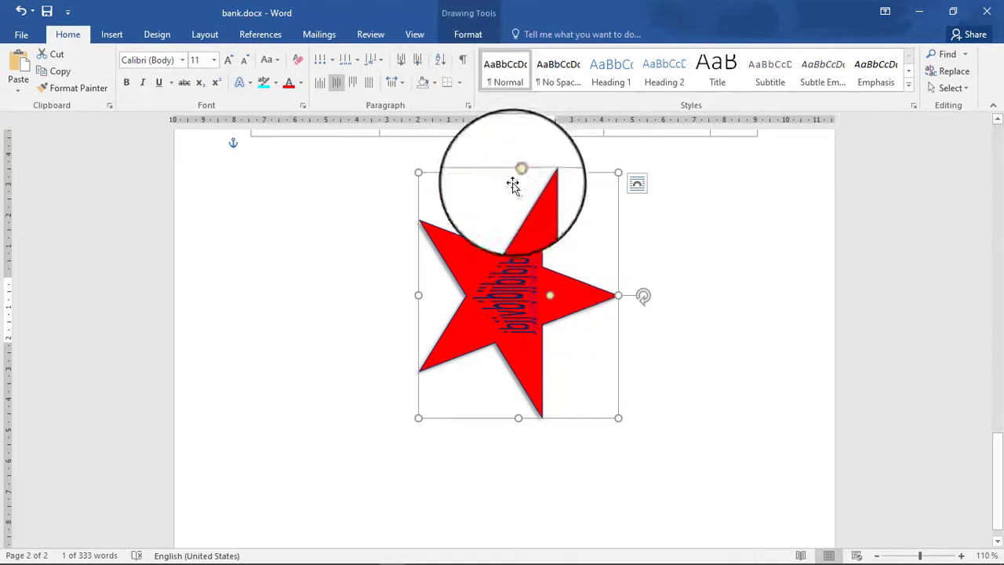
{"action": "left_click", "coordinate": [471, 33]}
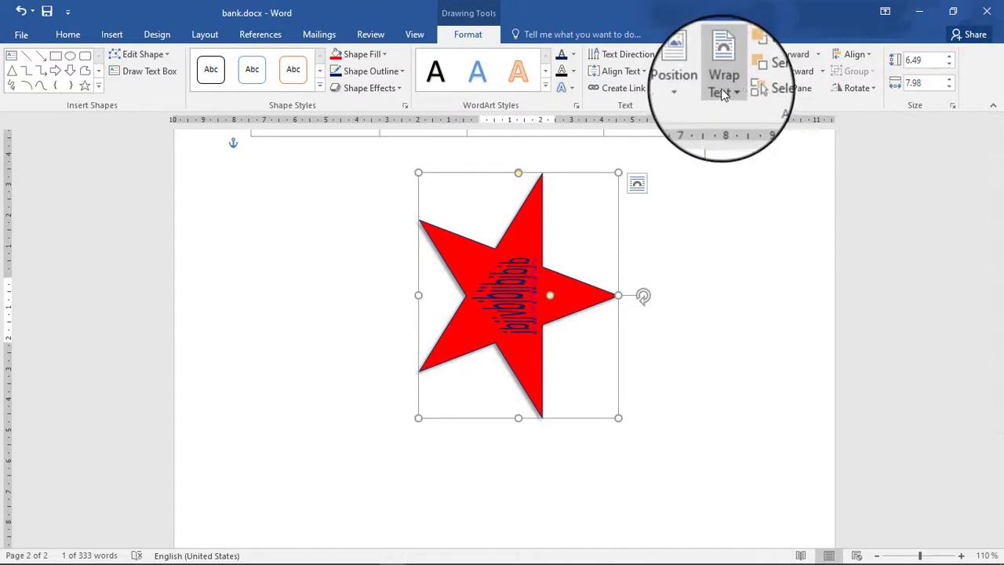
{"action": "left_click", "coordinate": [724, 93]}
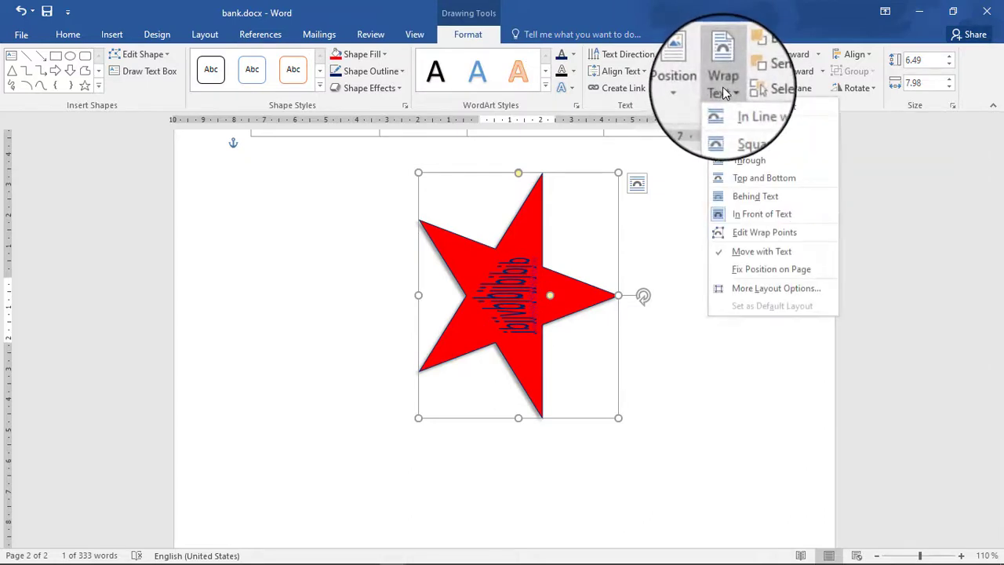
{"action": "left_click", "coordinate": [505, 278]}
{"action": "right_click", "coordinate": [508, 276]}
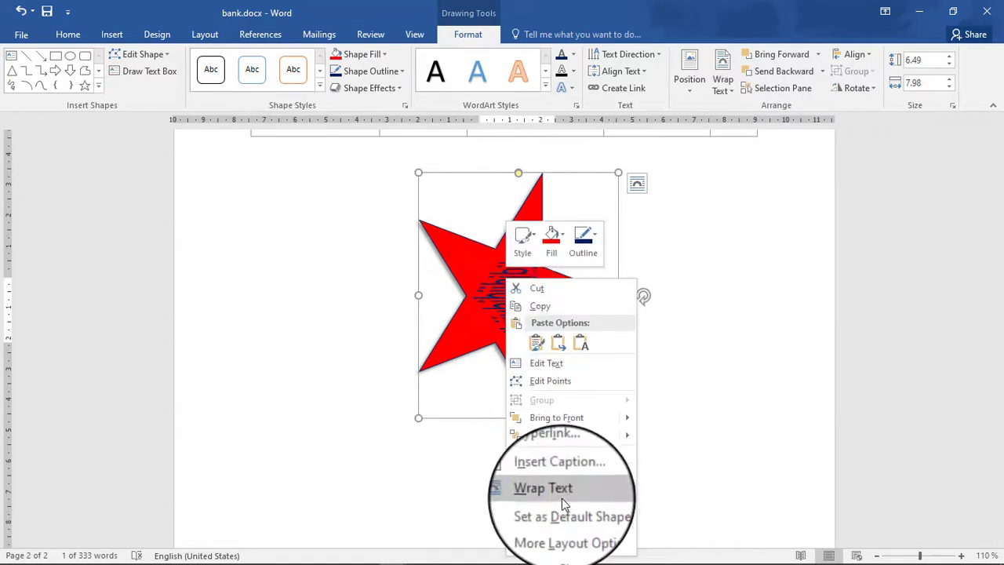
{"action": "mouse_move", "coordinate": [562, 498]}
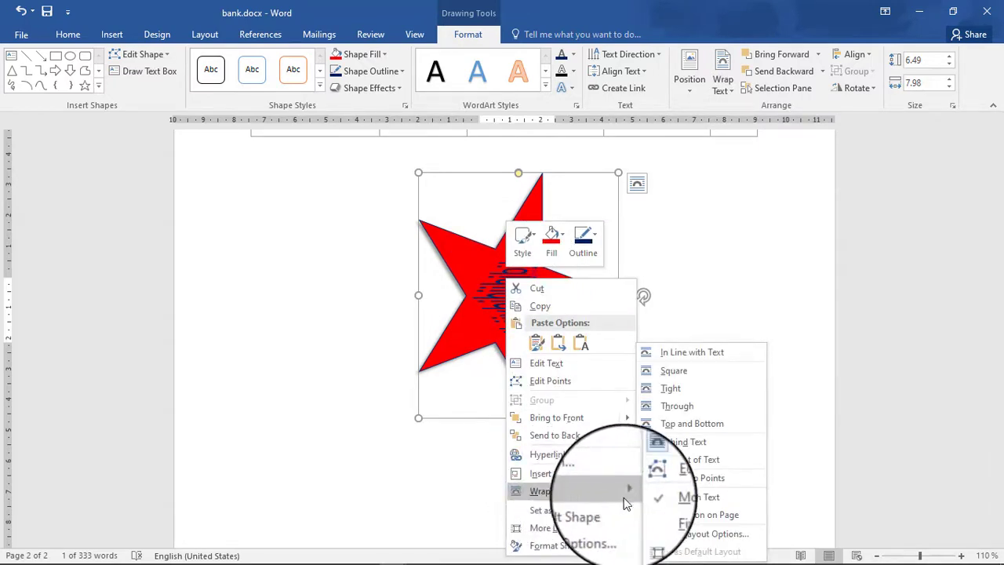
{"action": "left_click", "coordinate": [685, 443]}
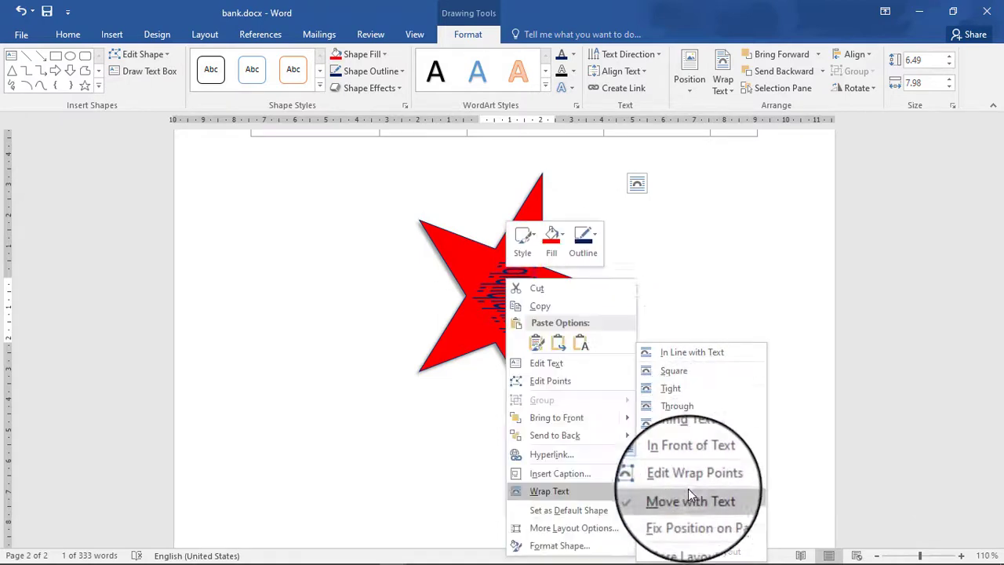
{"action": "left_click", "coordinate": [684, 443]}
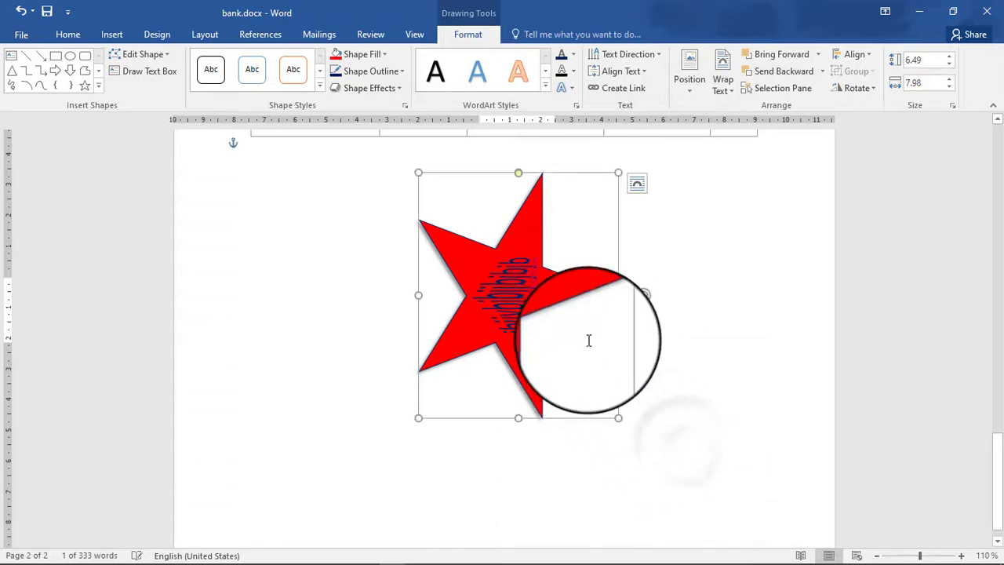
- Move the star up behind the table's lower rows and enlarge it to about 7.56 high by 9.74 wide
{"action": "scroll", "coordinate": [589, 341], "scroll_direction": "up", "scroll_amount": 10}
{"action": "scroll", "coordinate": [529, 533], "scroll_direction": "down", "scroll_amount": 4}
{"action": "left_click_drag", "start_coordinate": [517, 496], "coordinate": [532, 184]}
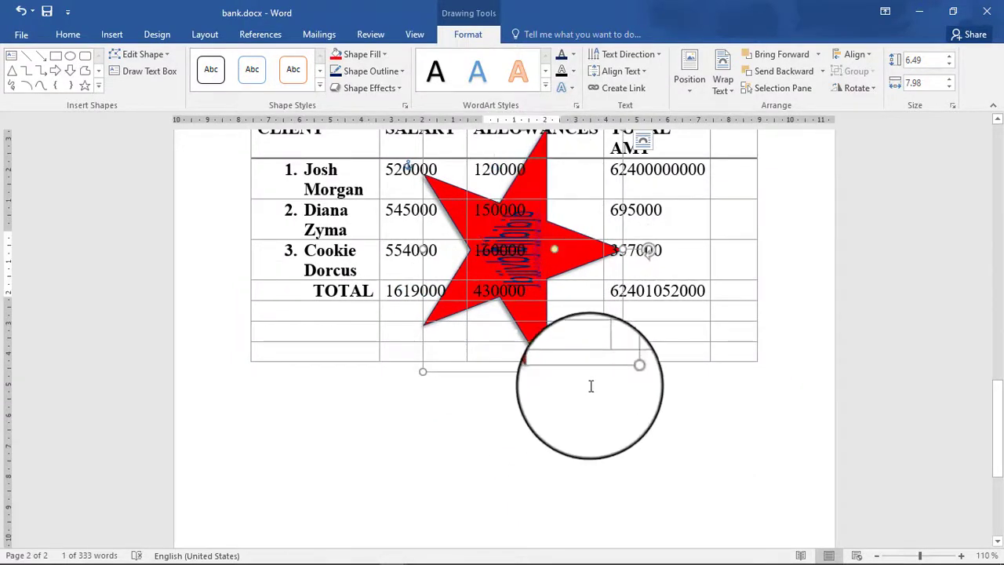
{"action": "left_click_drag", "start_coordinate": [623, 371], "coordinate": [665, 436]}
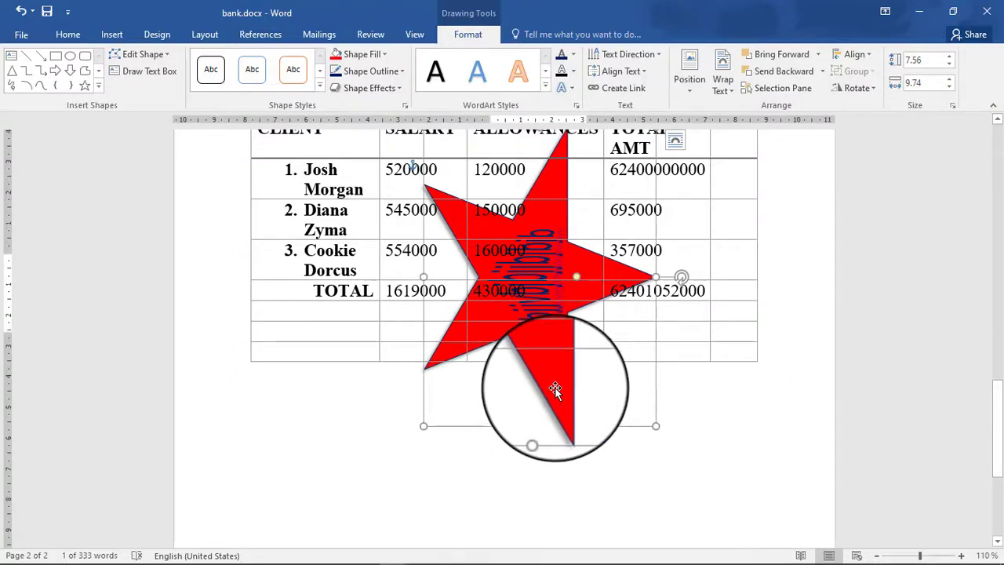
{"action": "left_click_drag", "start_coordinate": [555, 390], "coordinate": [498, 467]}
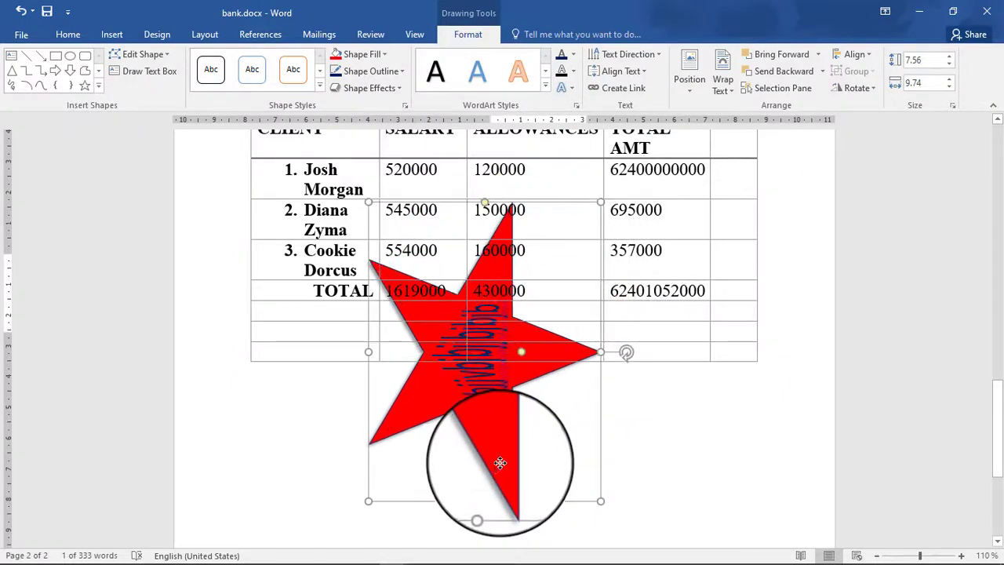
{"action": "left_click", "coordinate": [373, 61]}
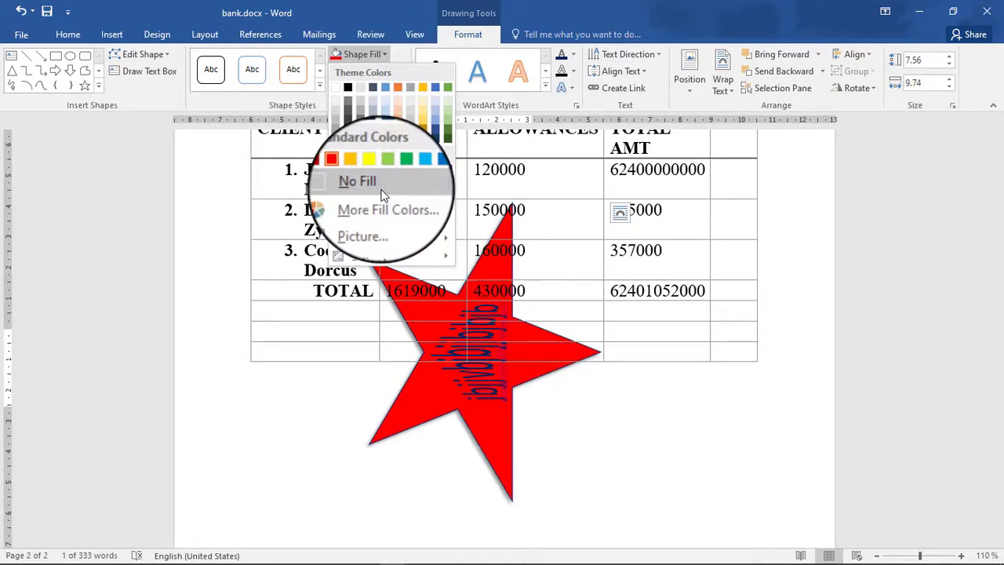
{"action": "left_click", "coordinate": [384, 195]}
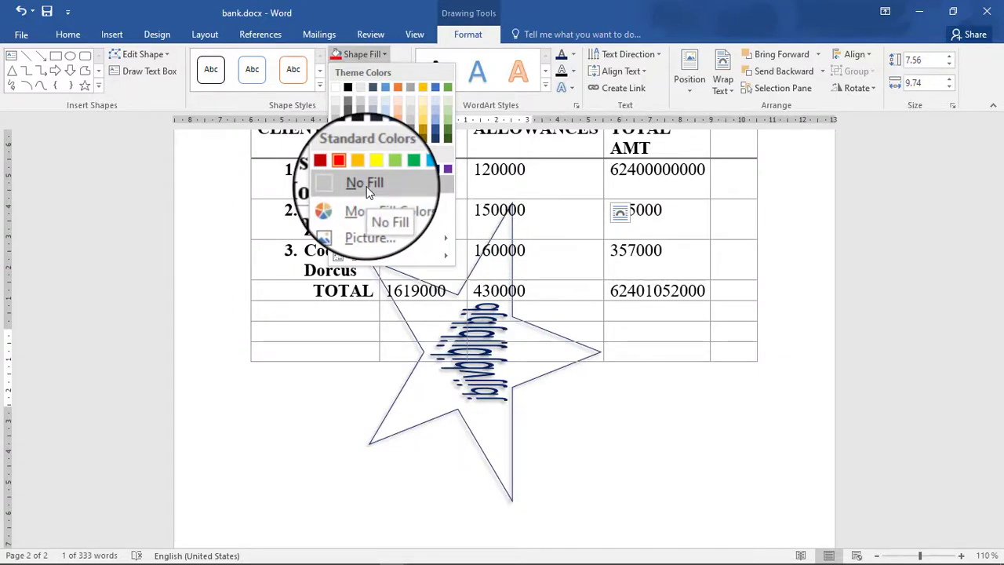
{"action": "mouse_move", "coordinate": [408, 257]}
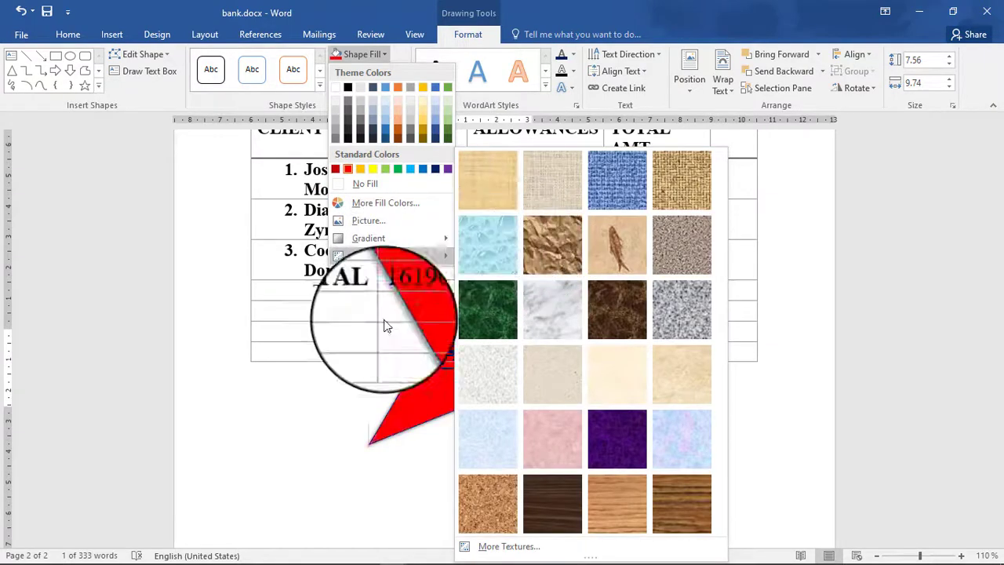
{"action": "left_click", "coordinate": [352, 352]}
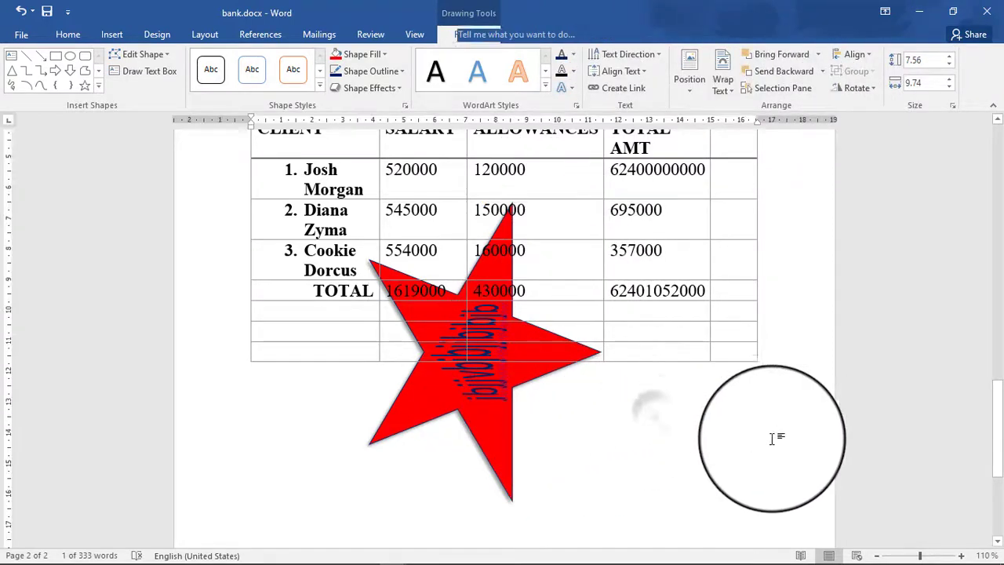
{"action": "left_click", "coordinate": [751, 452]}
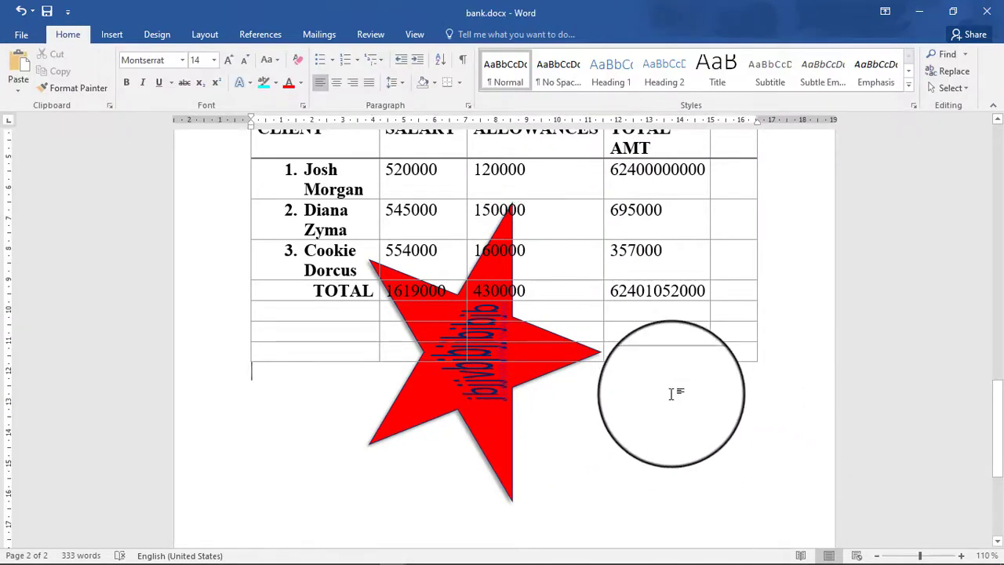
- Switch to Photos to check the Word lesson topics in miscrosoft.PNG, and return to bank.docx in Word
{"action": "left_click", "coordinate": [424, 555]}
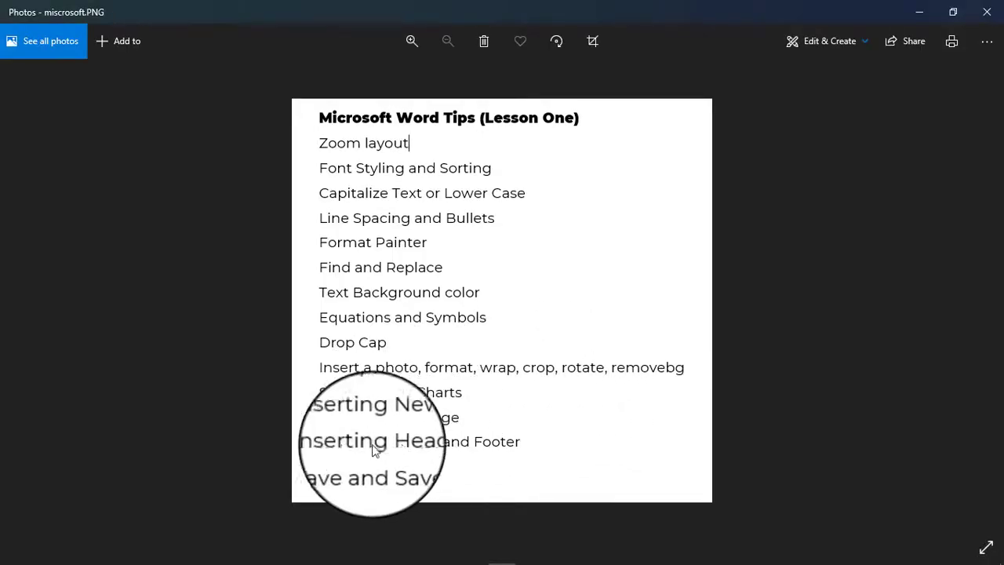
{"action": "left_click", "coordinate": [919, 13]}
{"action": "left_click", "coordinate": [799, 125]}
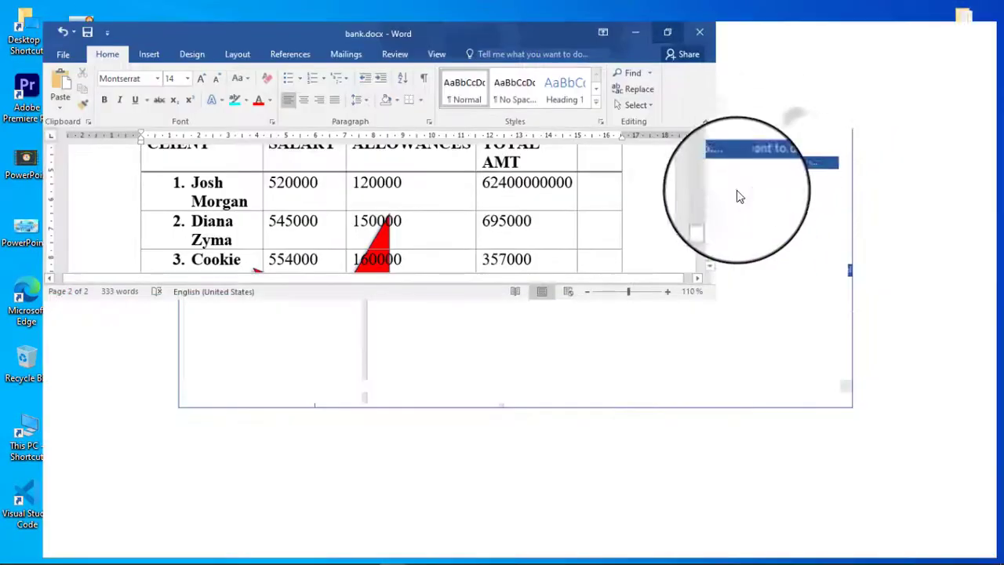
- Insert a blank page in the document below the star
{"action": "scroll", "coordinate": [549, 327], "scroll_direction": "down", "scroll_amount": 5}
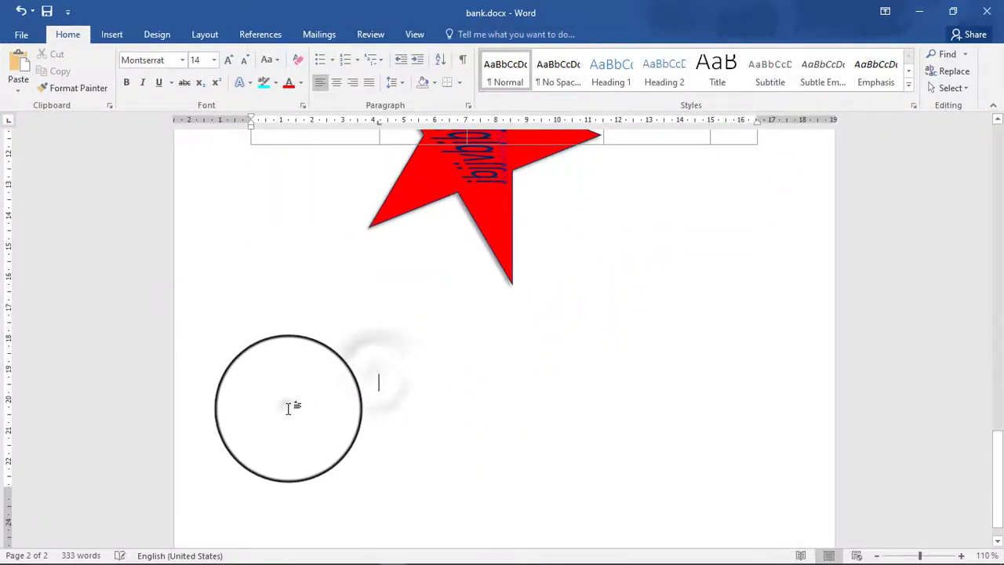
{"action": "scroll", "coordinate": [299, 416], "scroll_direction": "down", "scroll_amount": 1}
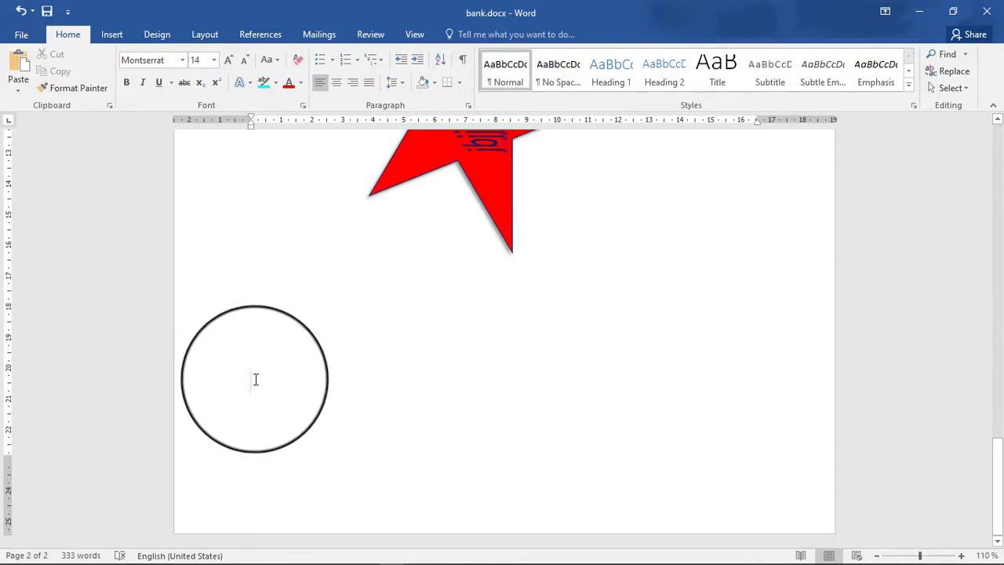
{"action": "left_click", "coordinate": [110, 36]}
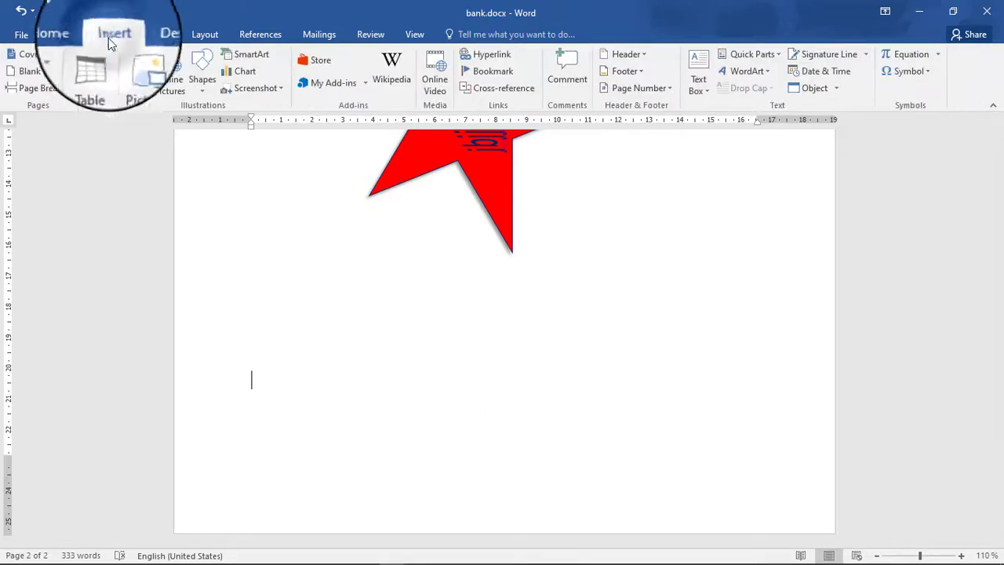
{"action": "left_click", "coordinate": [44, 70]}
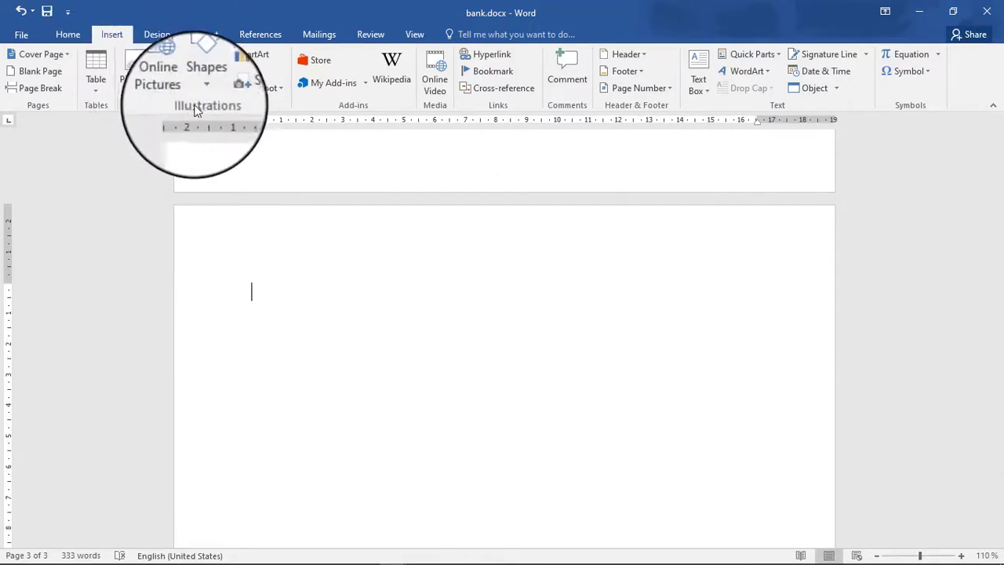
- Insert a standard two-dimensional pie chart on the blank page
{"action": "left_click", "coordinate": [246, 75]}
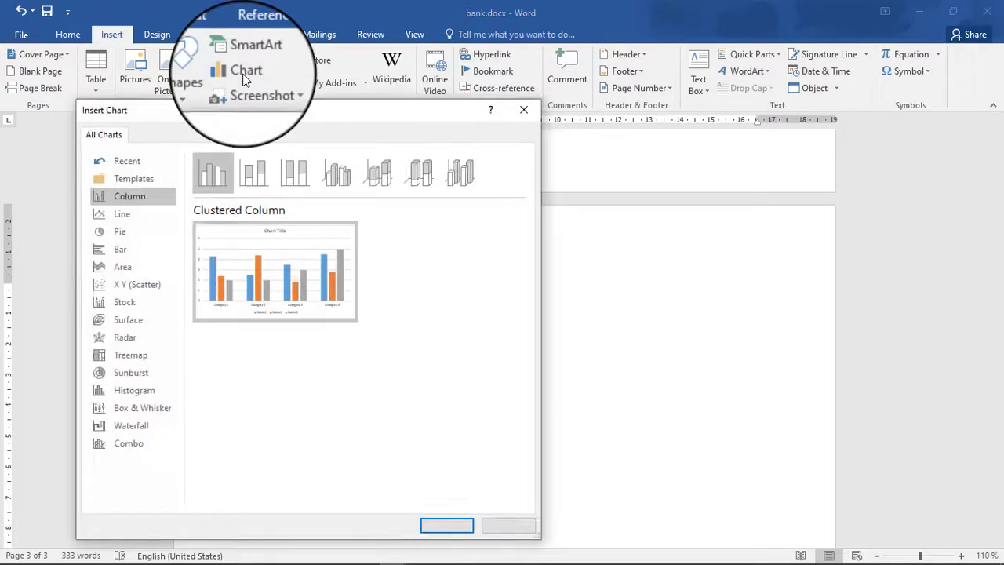
{"action": "left_click_drag", "start_coordinate": [341, 118], "coordinate": [533, 102]}
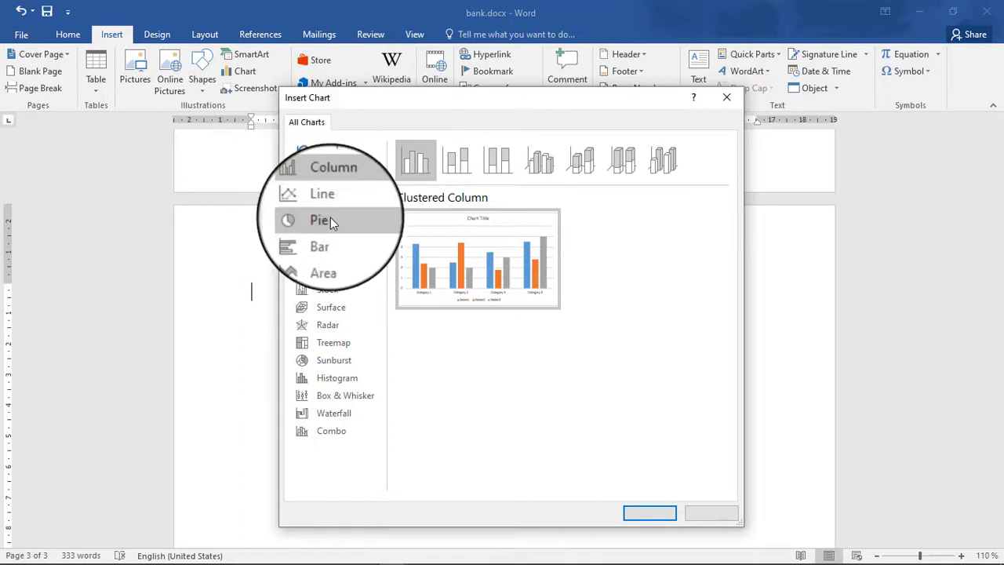
{"action": "left_click", "coordinate": [330, 220]}
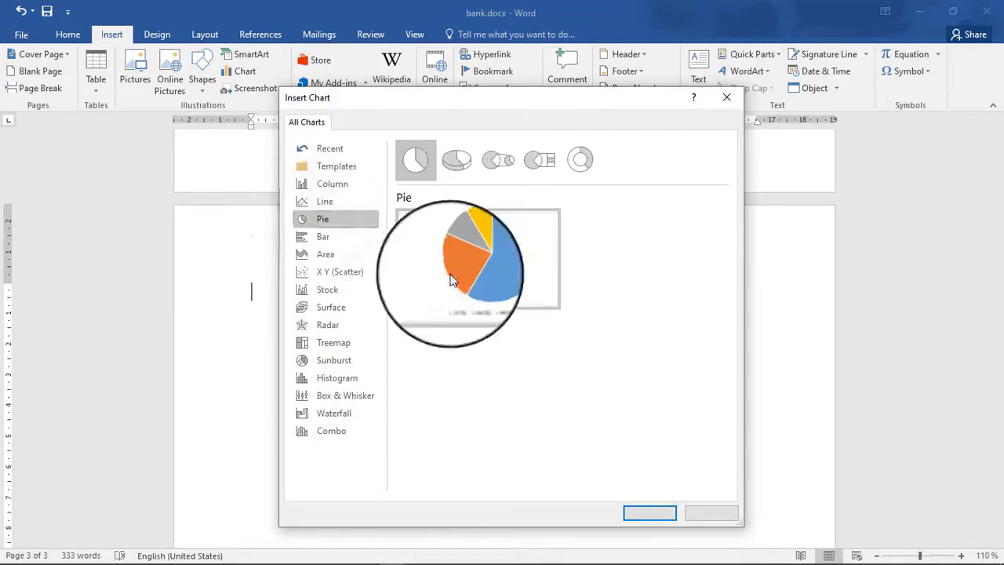
{"action": "left_click", "coordinate": [648, 516]}
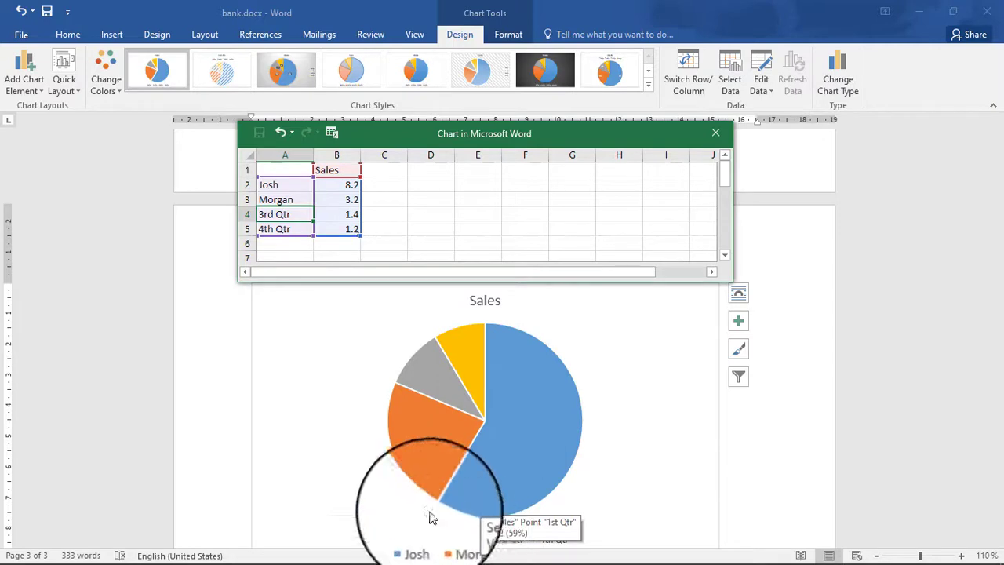
- Rename the 3rd Qtr and 4th Qtr categories in the chart data as Tech and King
{"action": "left_click", "coordinate": [267, 214]}
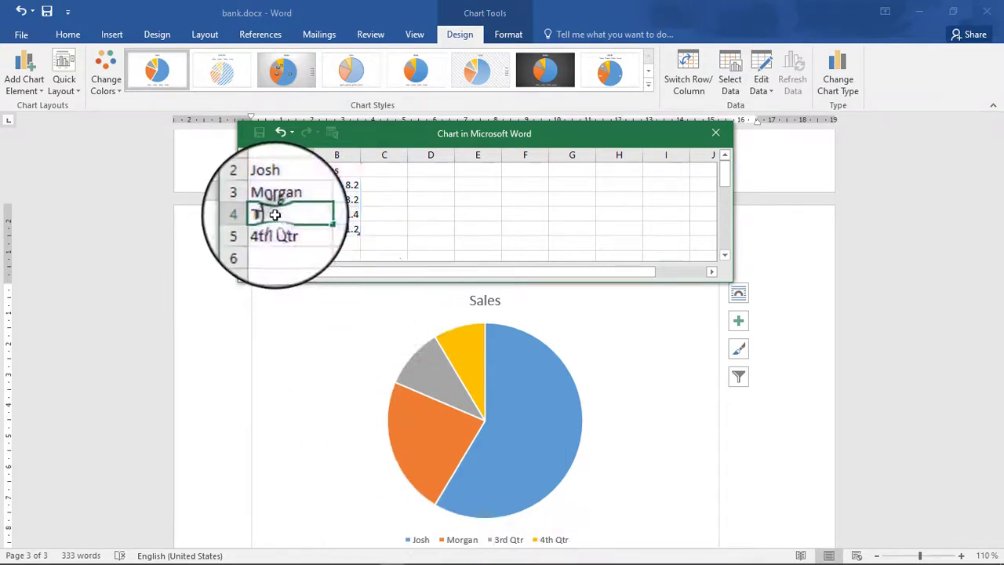
{"action": "type", "text": "Tech"}
{"action": "key", "text": "Return"}
{"action": "type", "text": "King"}
{"action": "key", "text": "Return"}
- Rename the chart's data series Marks and enter 80, 90, 54 and 62 as its values in B2 to B5
{"action": "type", "text": "Marks"}
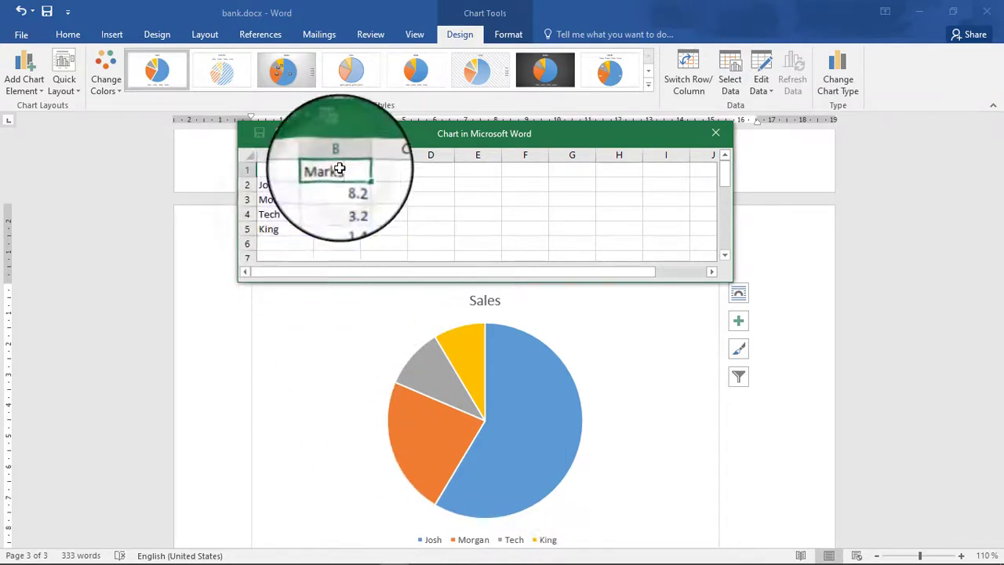
{"action": "key", "text": "Return"}
{"action": "type", "text": "80"}
{"action": "key", "text": "Return"}
{"action": "type", "text": "90"}
{"action": "key", "text": "Return"}
{"action": "type", "text": "54 62"}
{"action": "left_click", "coordinate": [393, 173]}
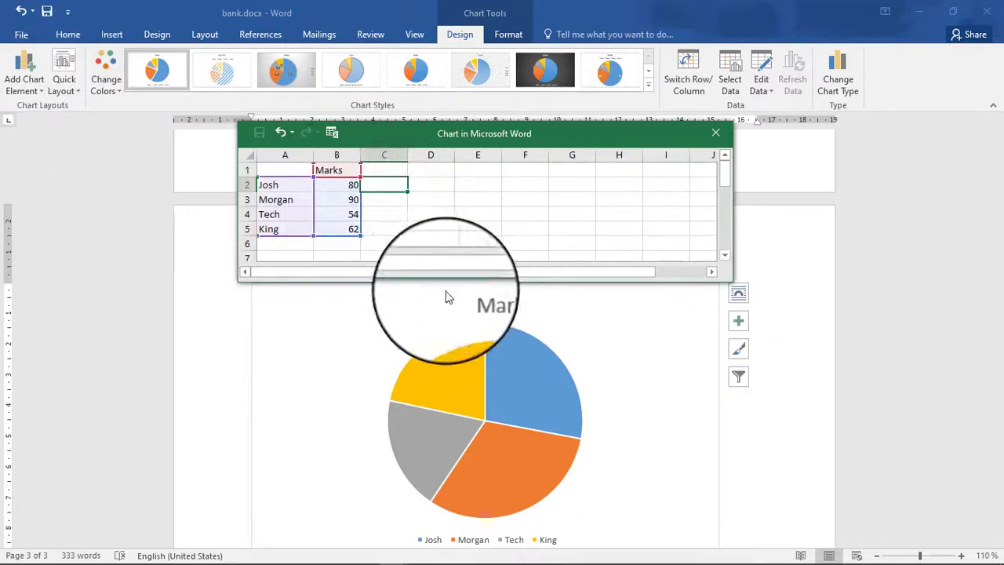
- Place the pie chart's legend on the left side of the chart
{"action": "left_click", "coordinate": [22, 72]}
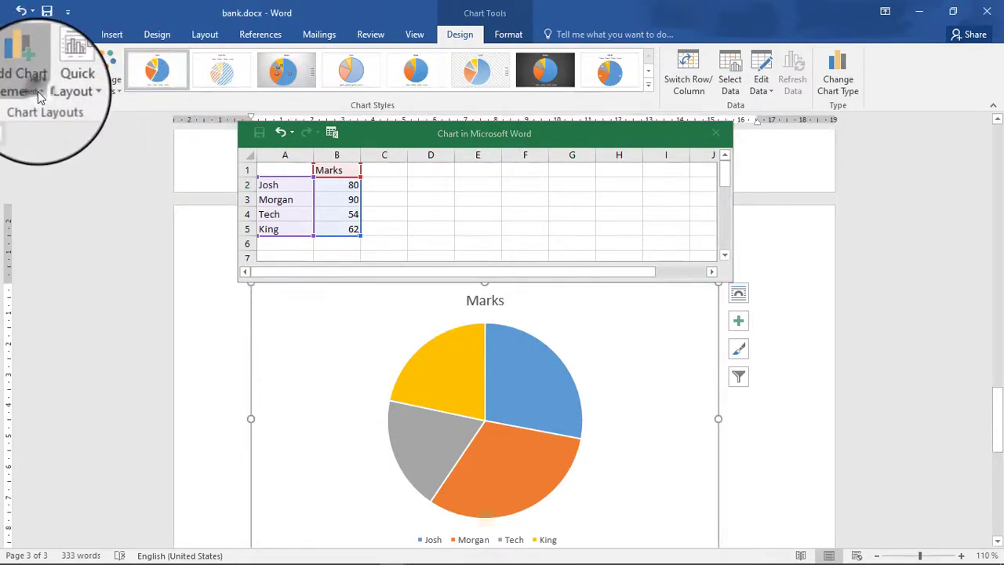
{"action": "left_click", "coordinate": [38, 91]}
{"action": "mouse_move", "coordinate": [50, 106]}
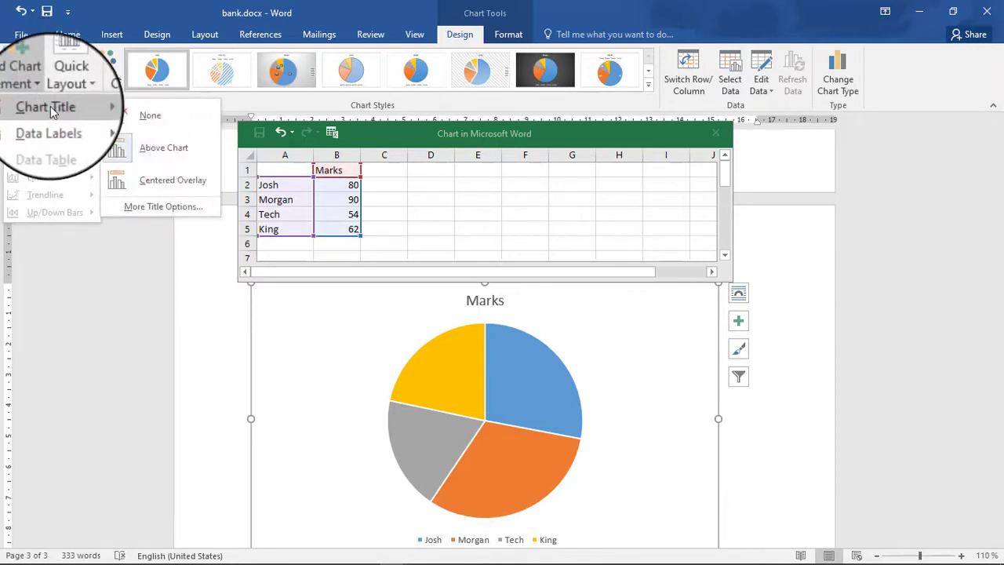
{"action": "mouse_move", "coordinate": [62, 125]}
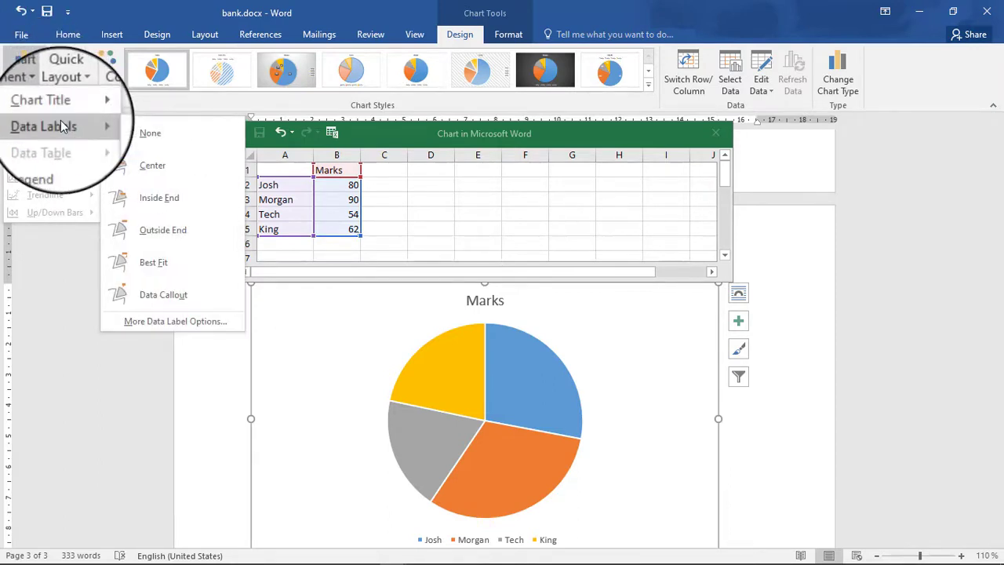
{"action": "mouse_move", "coordinate": [90, 116]}
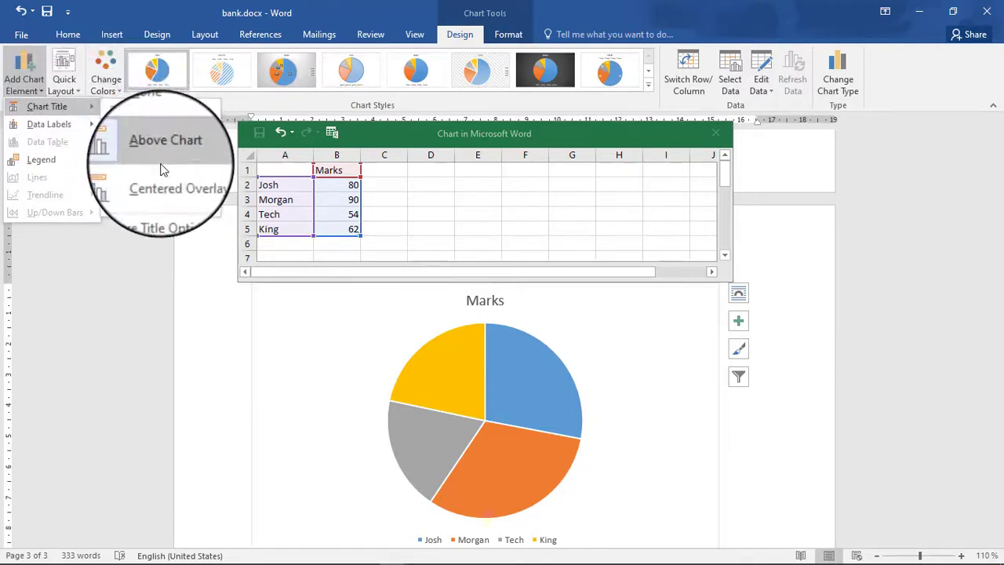
{"action": "mouse_move", "coordinate": [80, 168]}
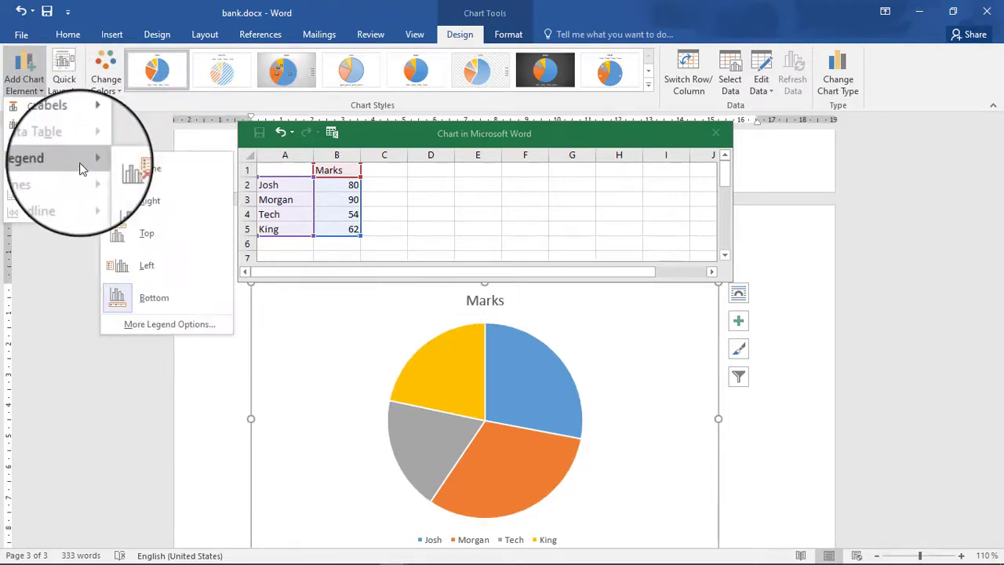
{"action": "left_click", "coordinate": [163, 280]}
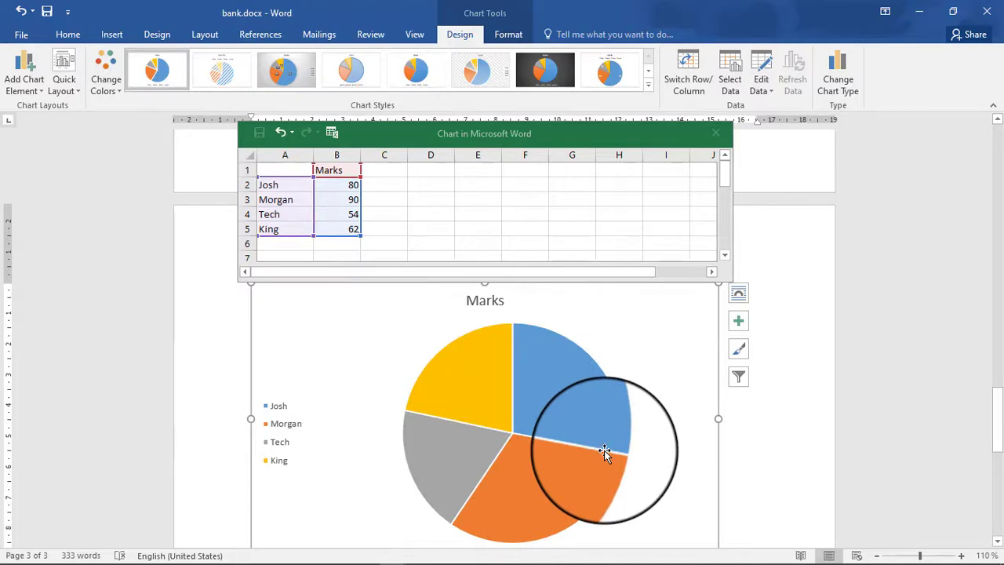
- Recolour the pie chart with the orange, yellow, green and brown palette and apply the grey-gradient style with percentage labels
{"action": "left_click", "coordinate": [110, 73]}
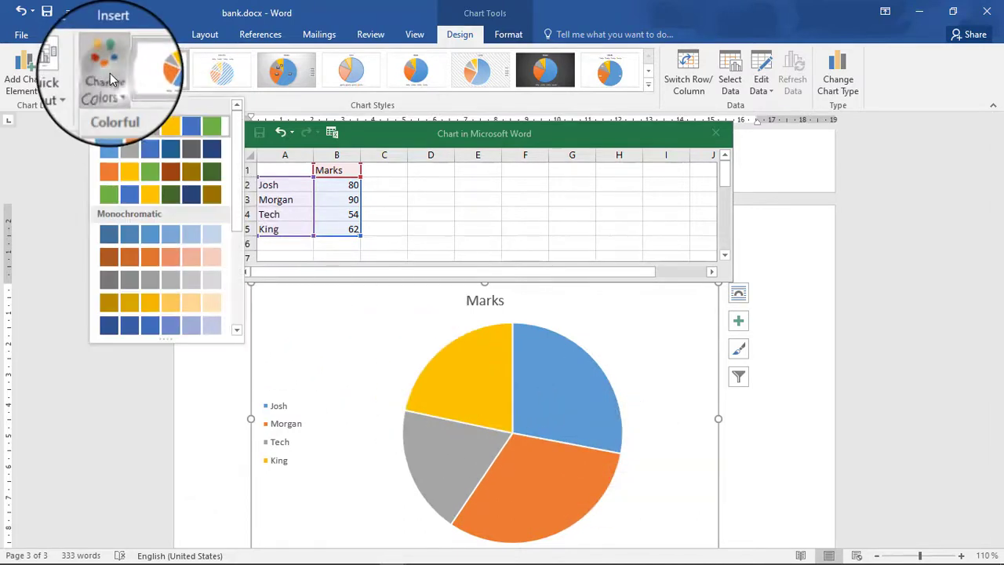
{"action": "left_click", "coordinate": [156, 176]}
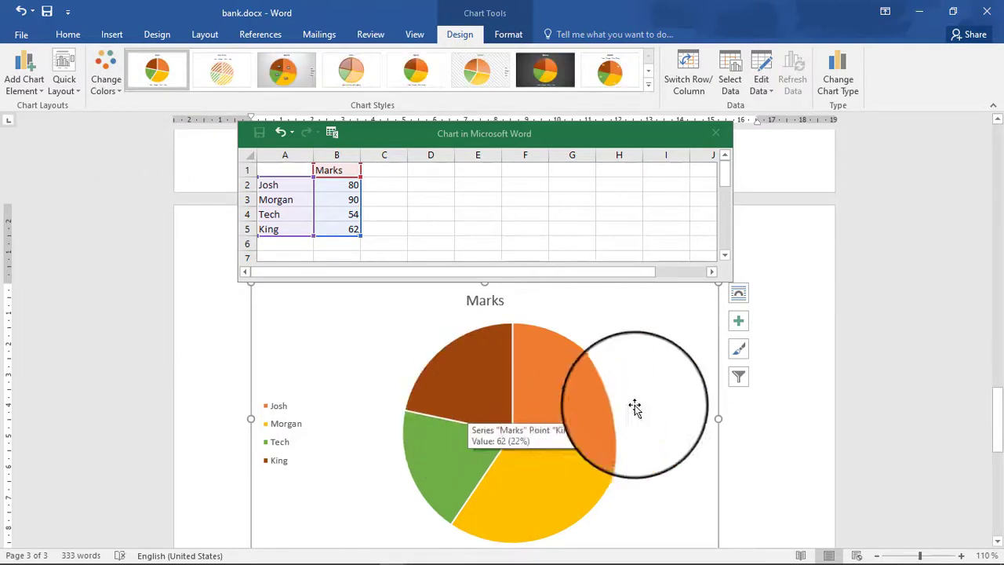
{"action": "left_click", "coordinate": [649, 76]}
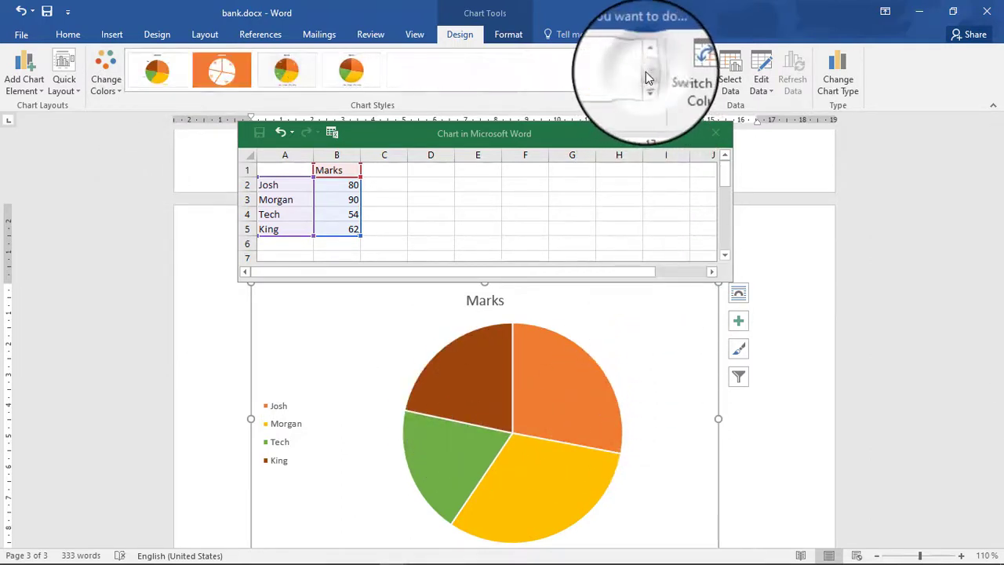
{"action": "left_click", "coordinate": [648, 59]}
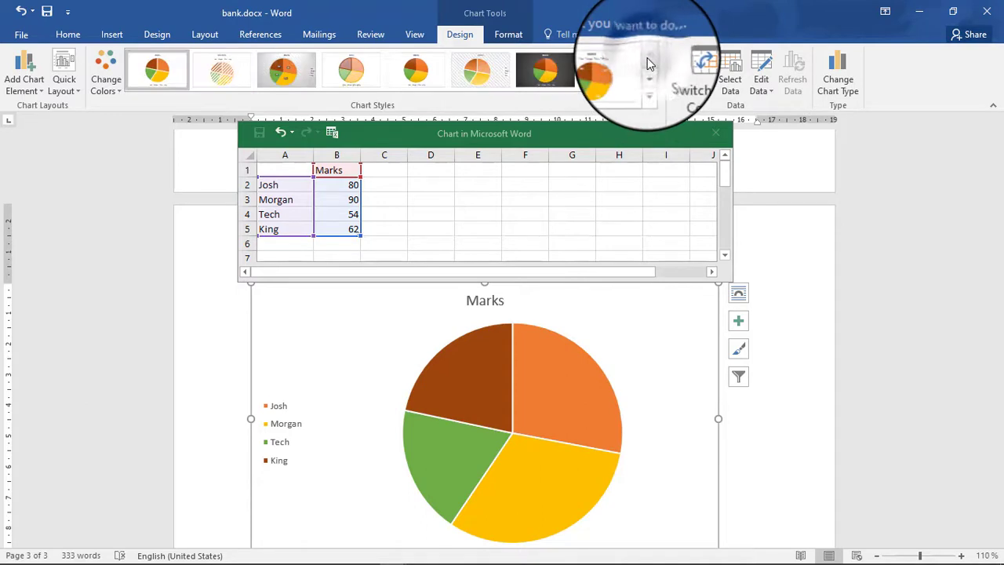
{"action": "left_click", "coordinate": [295, 76]}
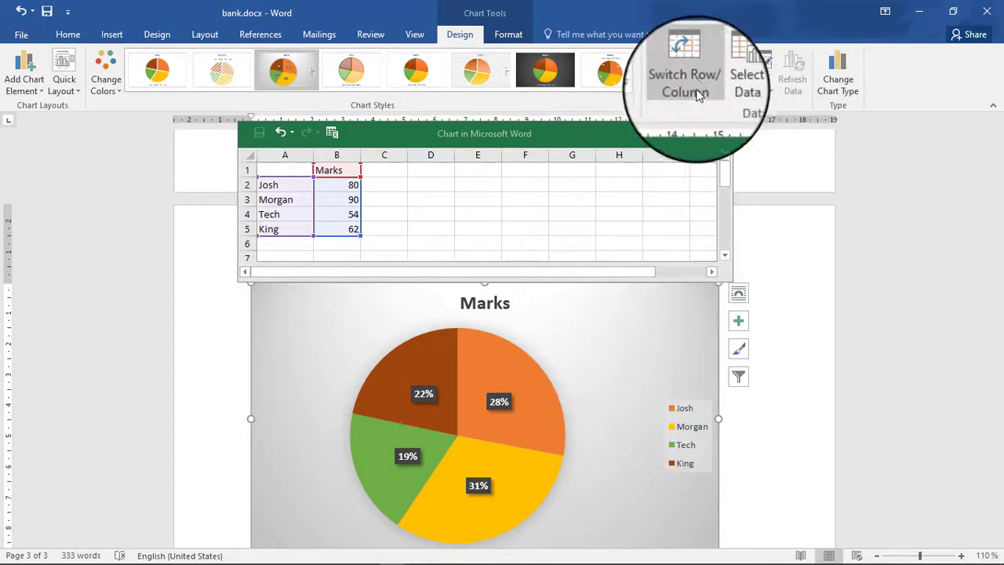
- Try to change the chart type to 3-D Pie
{"action": "left_click", "coordinate": [825, 94]}
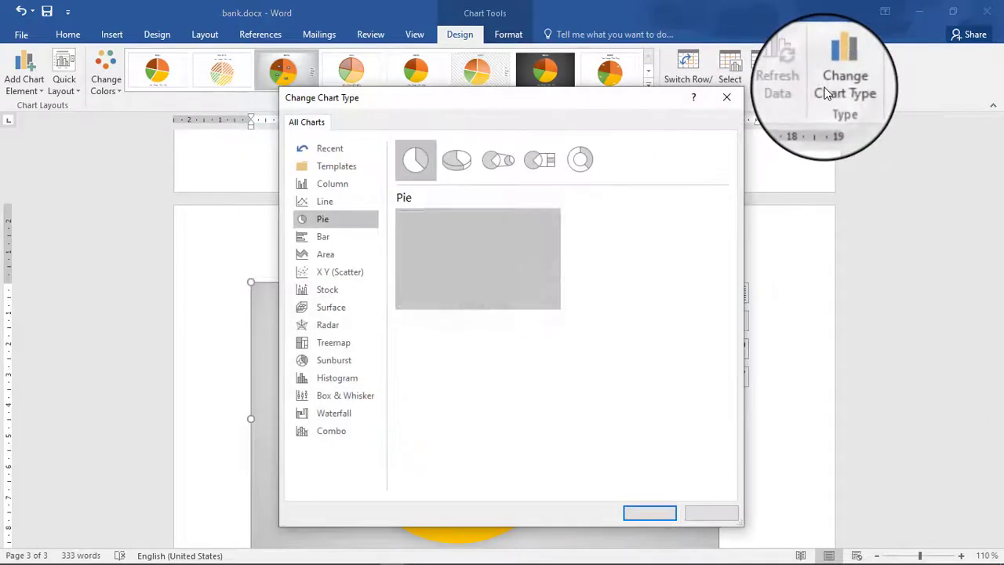
{"action": "left_click", "coordinate": [467, 163]}
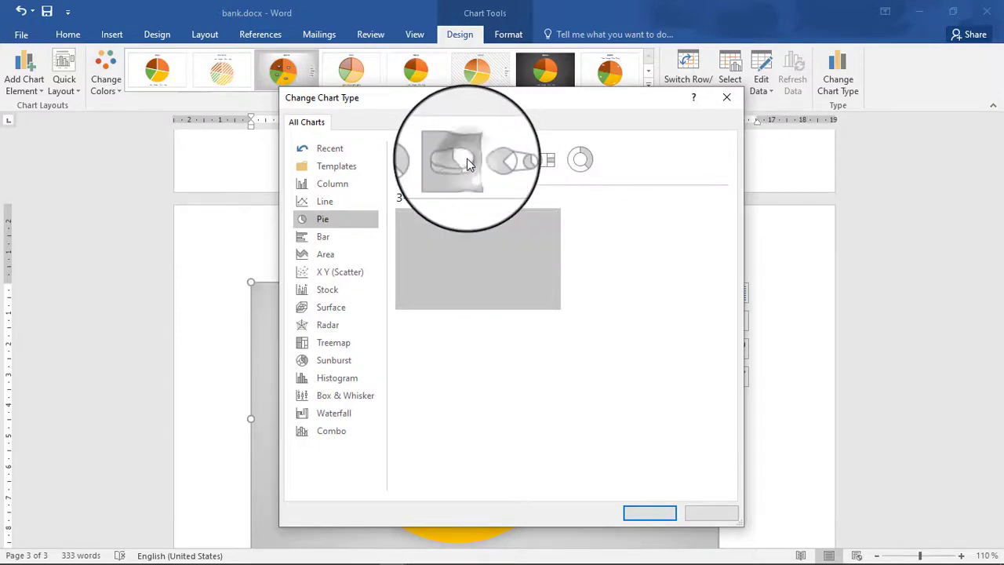
{"action": "left_click", "coordinate": [650, 513]}
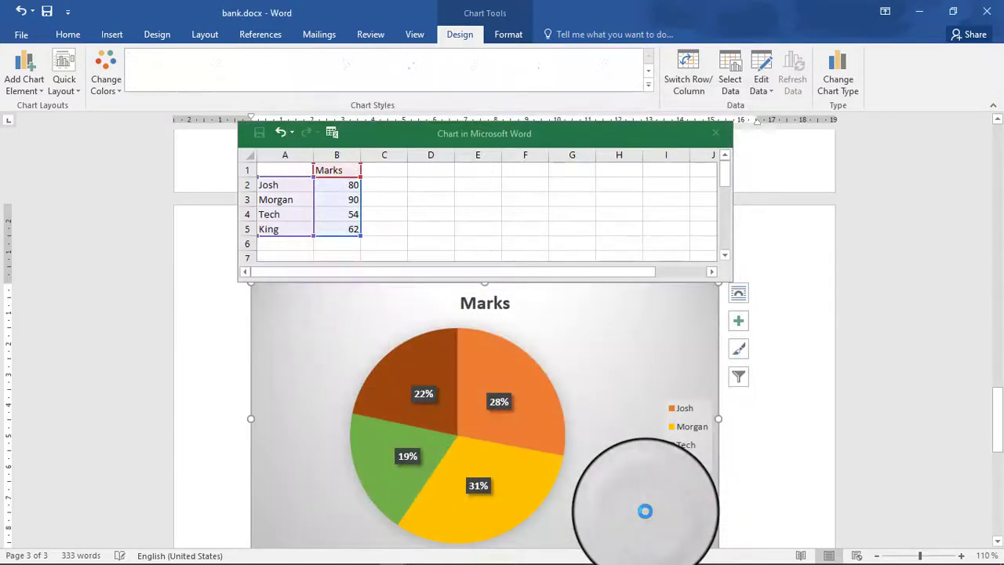
{"action": "left_click", "coordinate": [921, 12]}
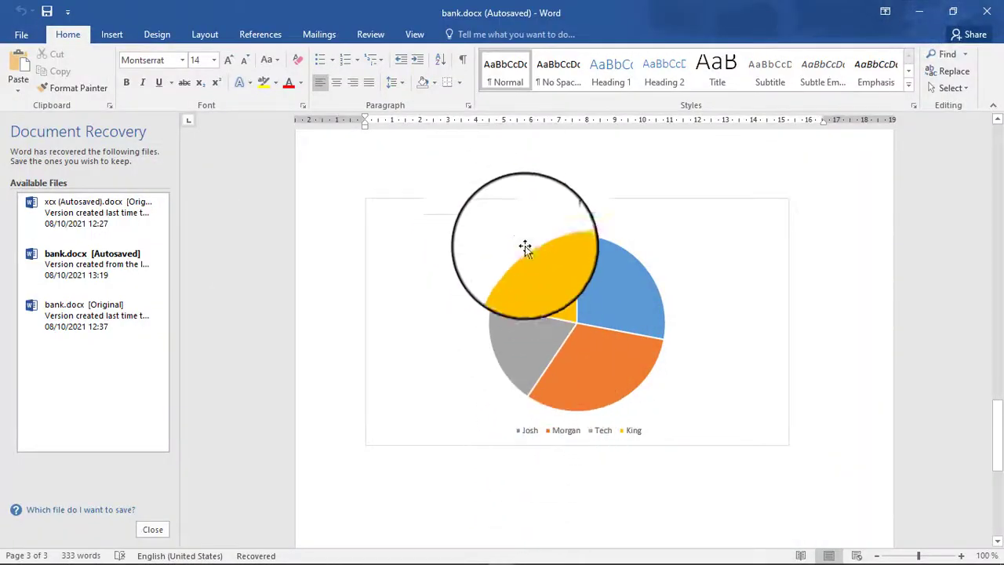
{"action": "scroll", "coordinate": [482, 403], "scroll_direction": "down", "scroll_amount": 3}
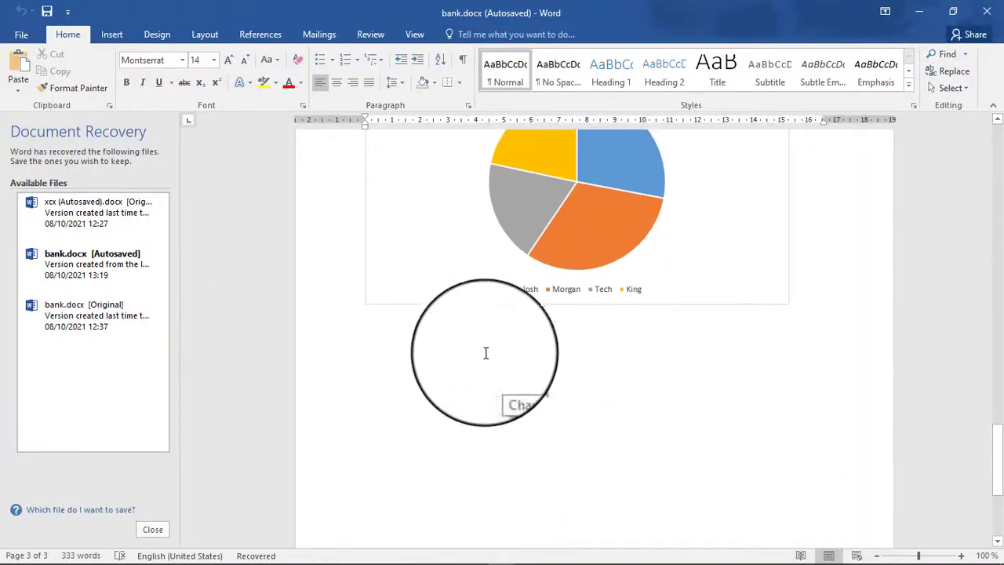
{"action": "scroll", "coordinate": [482, 376], "scroll_direction": "down", "scroll_amount": 3}
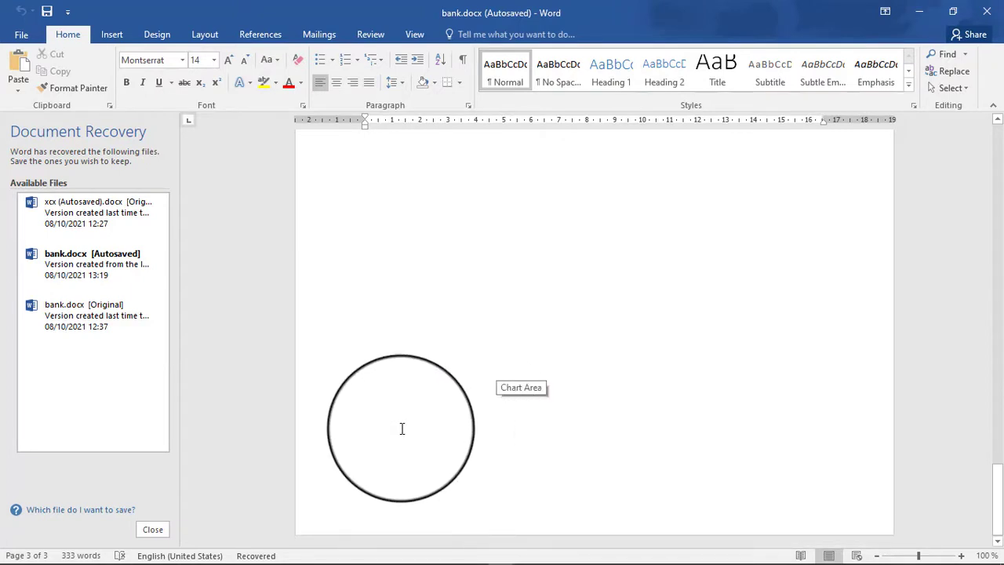
{"action": "scroll", "coordinate": [447, 392], "scroll_direction": "up", "scroll_amount": 5}
{"action": "scroll", "coordinate": [448, 392], "scroll_direction": "down", "scroll_amount": 3}
{"action": "scroll", "coordinate": [460, 396], "scroll_direction": "up", "scroll_amount": 8}
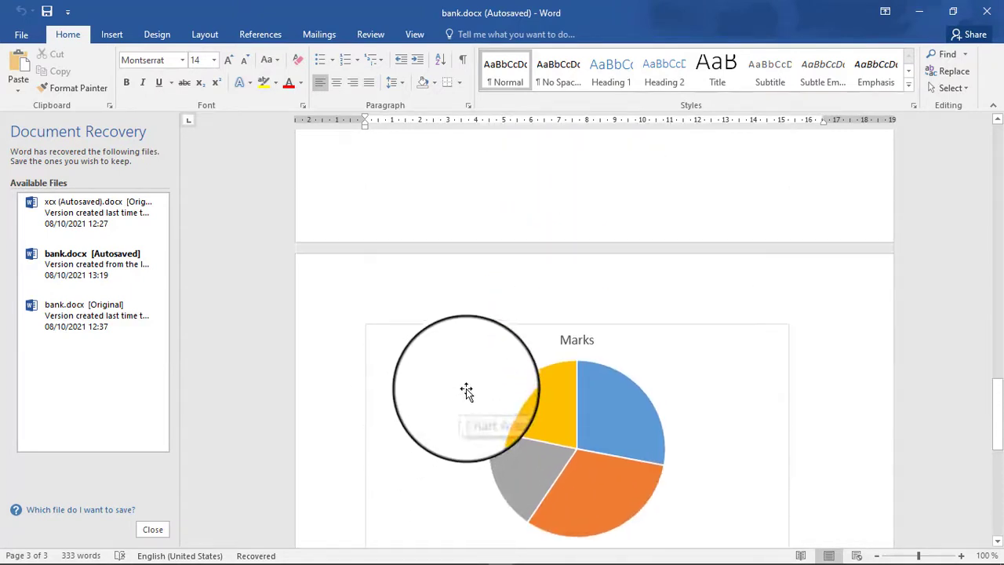
{"action": "double_click", "coordinate": [445, 273]}
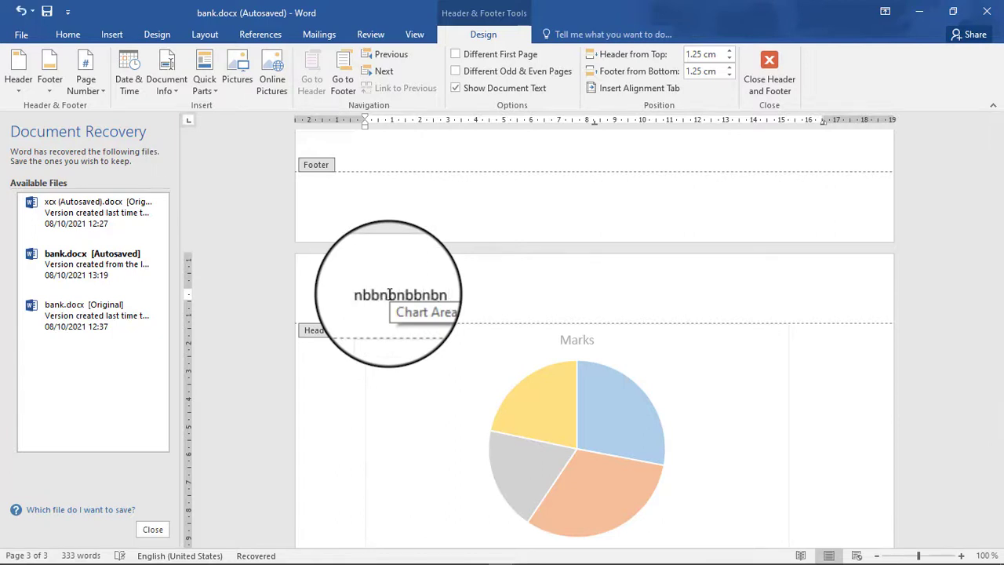
{"action": "double_click", "coordinate": [338, 365]}
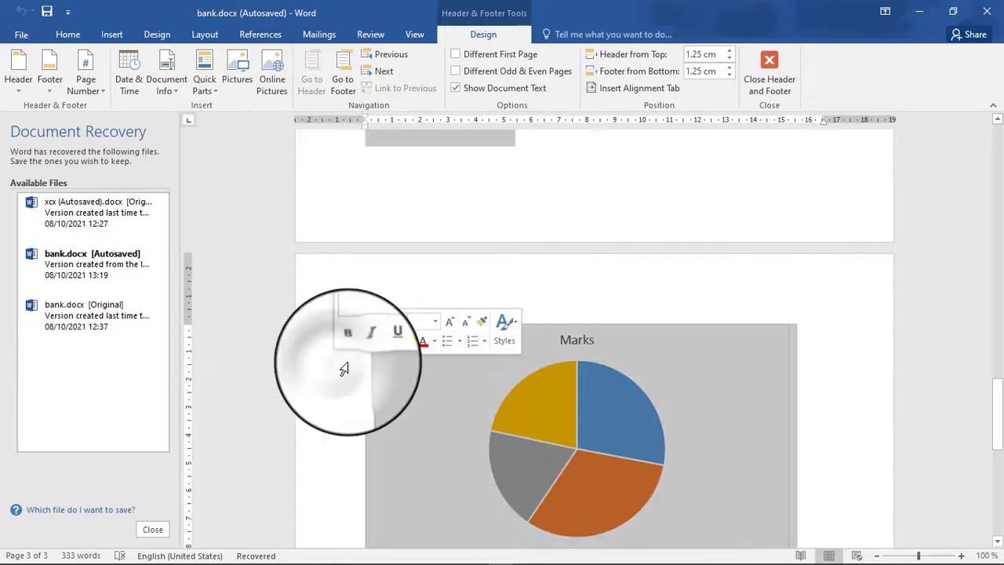
{"action": "left_click", "coordinate": [335, 418]}
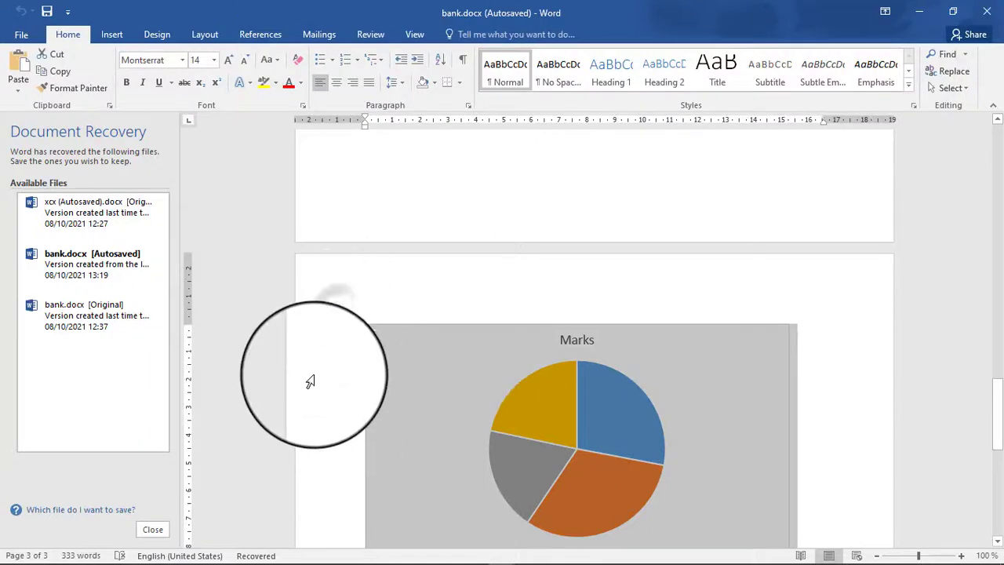
- Insert the built-in Blank header and enter the author's full name in it
{"action": "left_click", "coordinate": [101, 37]}
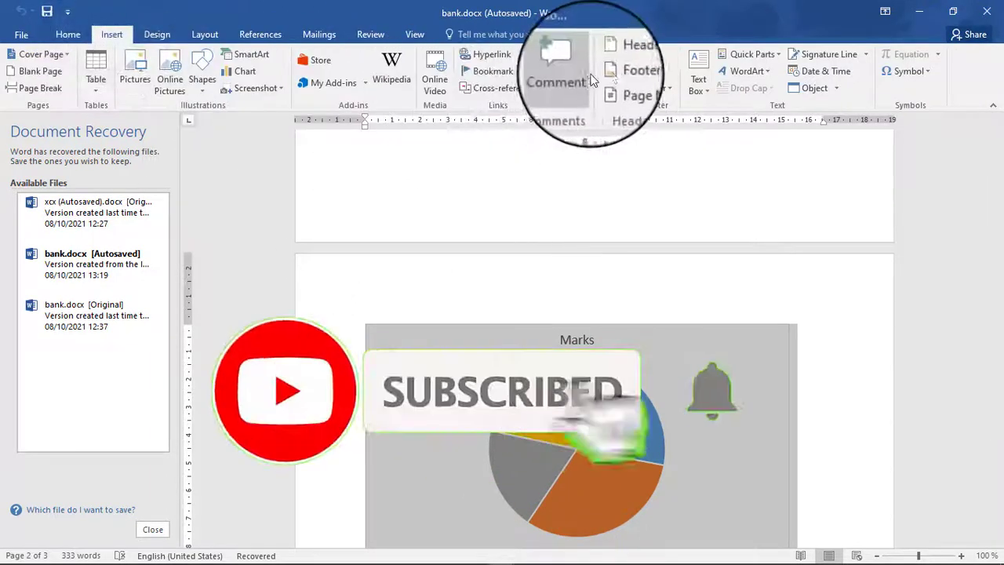
{"action": "left_click", "coordinate": [636, 58]}
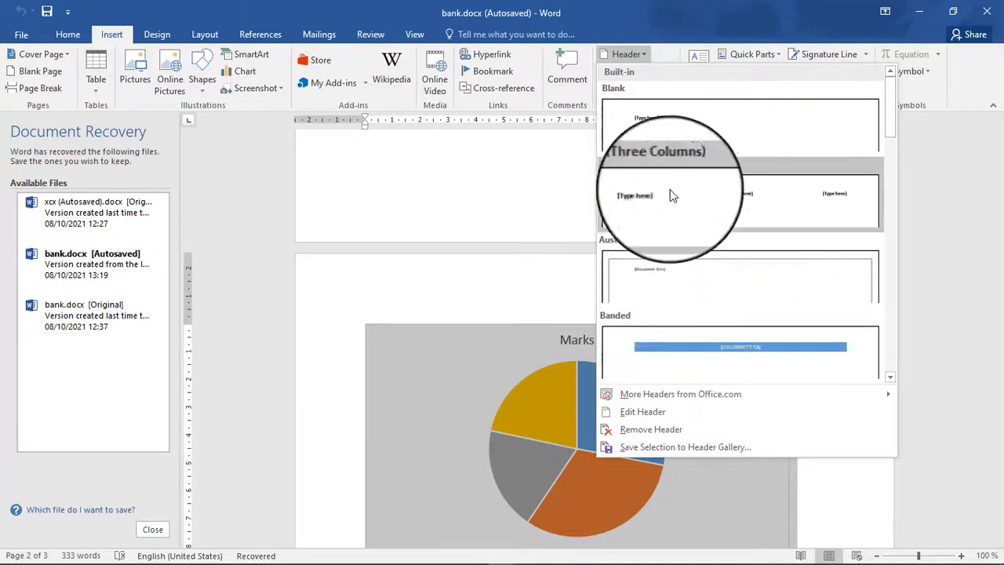
{"action": "left_click", "coordinate": [662, 130]}
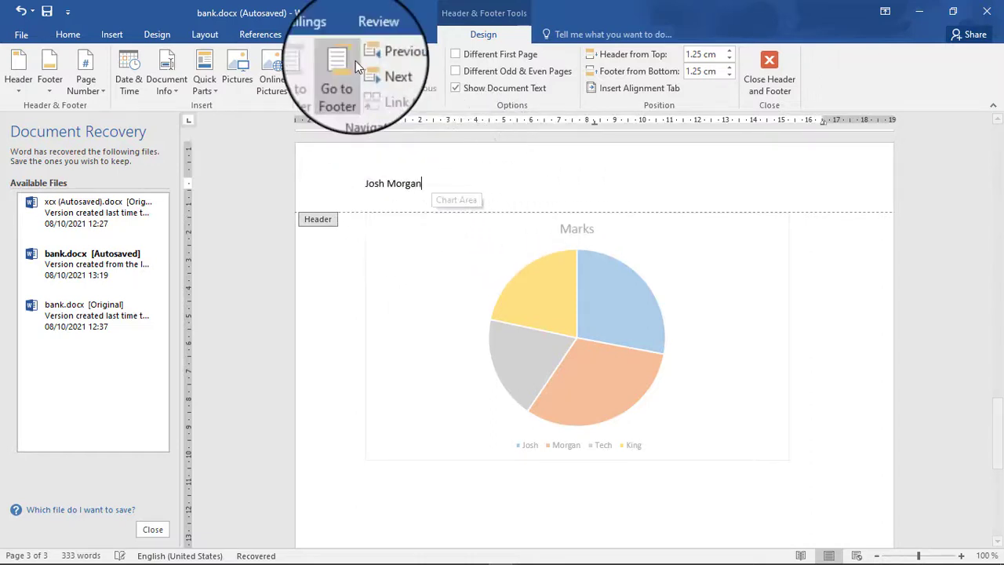
- Enter 2021 in the page footer and return to editing the document body
{"action": "left_click", "coordinate": [343, 79]}
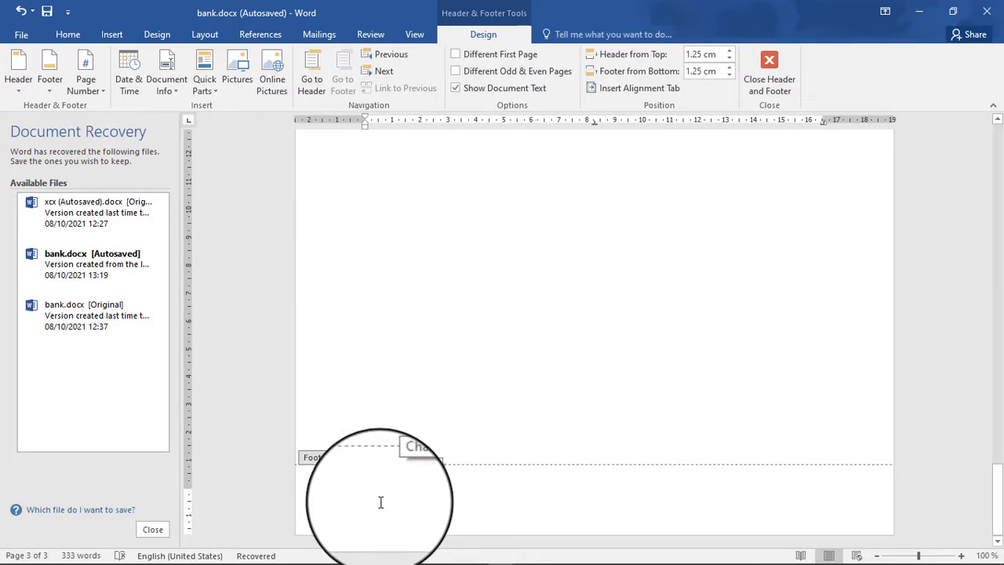
{"action": "type", "text": "2021"}
{"action": "scroll", "coordinate": [434, 408], "scroll_direction": "up", "scroll_amount": 10}
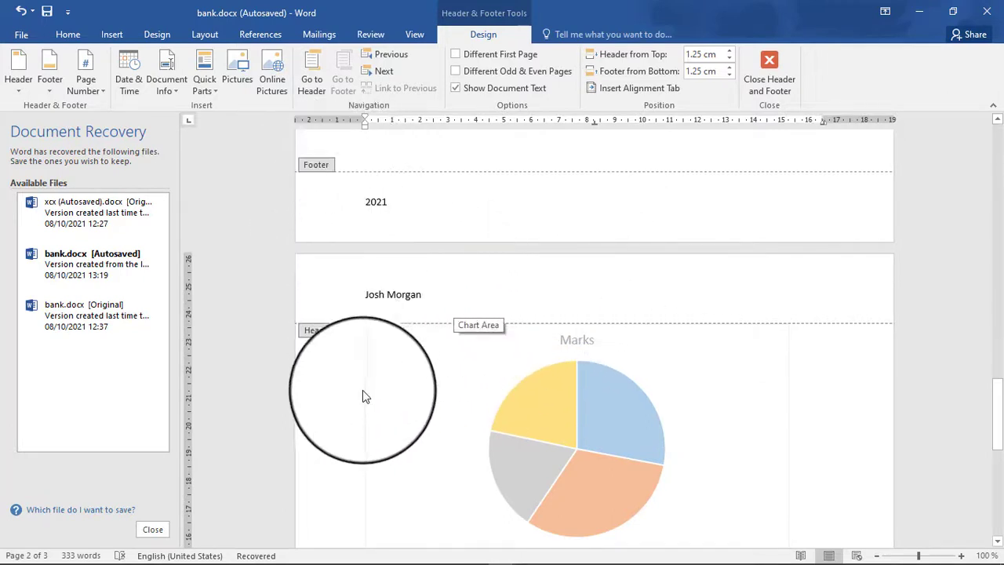
{"action": "scroll", "coordinate": [362, 396], "scroll_direction": "down", "scroll_amount": 2}
{"action": "scroll", "coordinate": [363, 396], "scroll_direction": "down", "scroll_amount": 2}
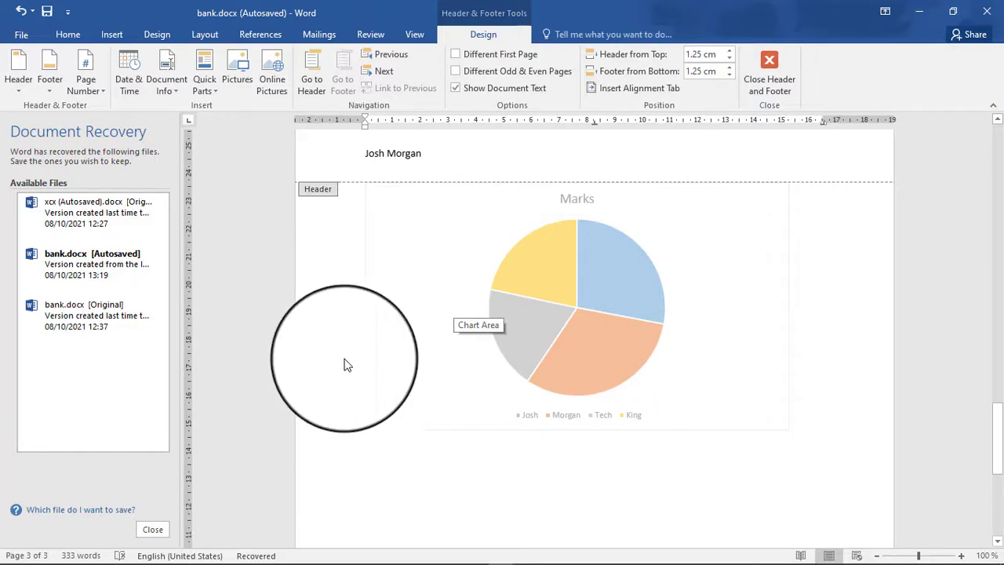
{"action": "double_click", "coordinate": [478, 365]}
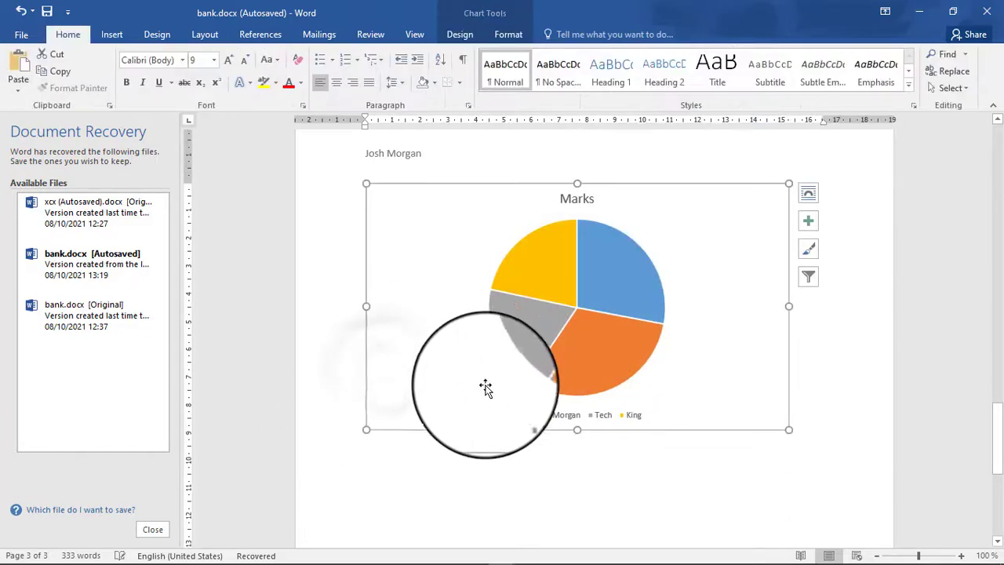
- Check how the header and footer appear on the earlier pages of the document
{"action": "scroll", "coordinate": [620, 349], "scroll_direction": "up", "scroll_amount": 1}
{"action": "scroll", "coordinate": [620, 349], "scroll_direction": "up", "scroll_amount": 15}
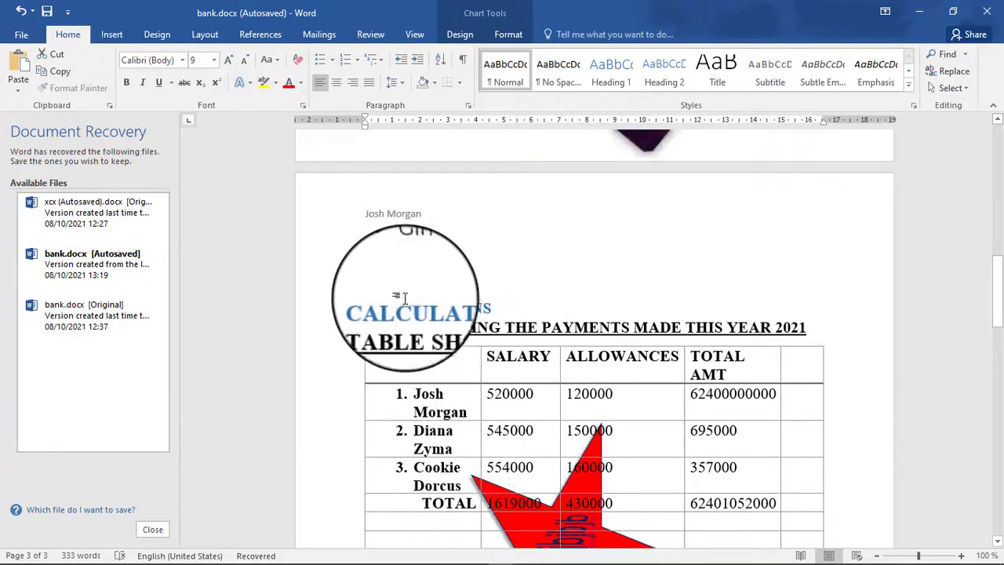
{"action": "scroll", "coordinate": [407, 296], "scroll_direction": "up", "scroll_amount": 2}
{"action": "scroll", "coordinate": [406, 296], "scroll_direction": "up", "scroll_amount": 10}
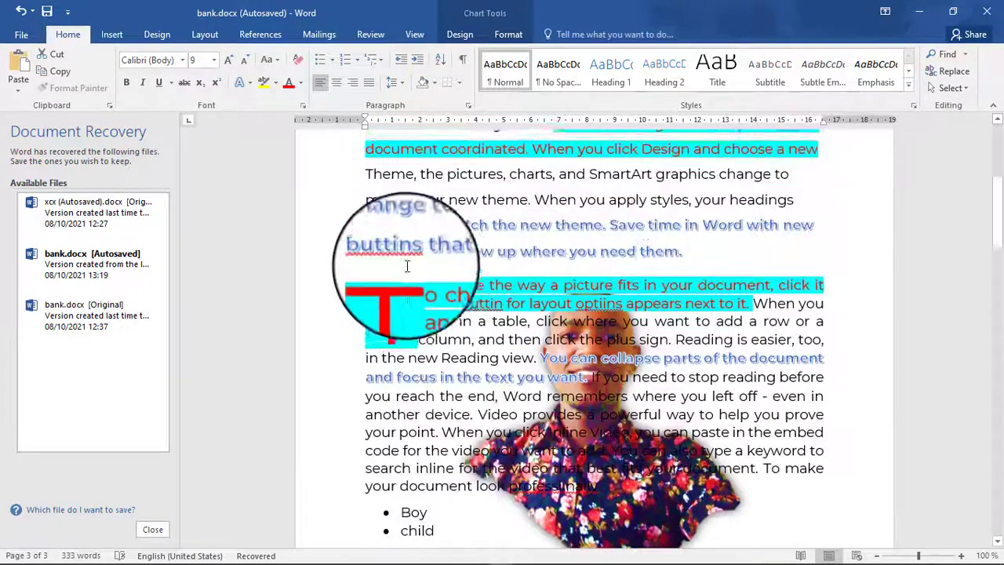
{"action": "scroll", "coordinate": [407, 264], "scroll_direction": "down", "scroll_amount": 5}
{"action": "scroll", "coordinate": [409, 276], "scroll_direction": "up", "scroll_amount": 4}
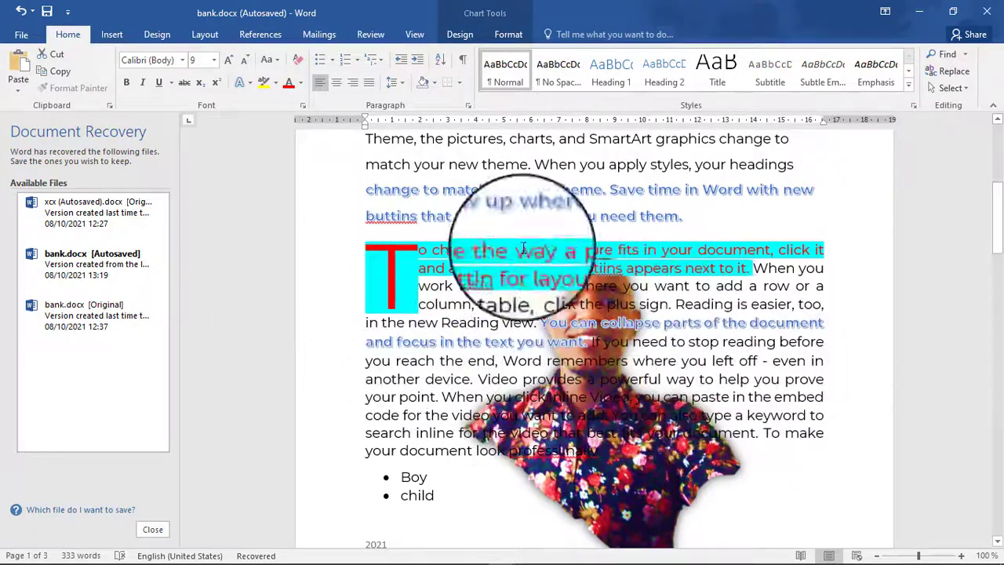
- Save the recovered document as bank2.docx in the micro folder on the Desktop
{"action": "left_click", "coordinate": [17, 37]}
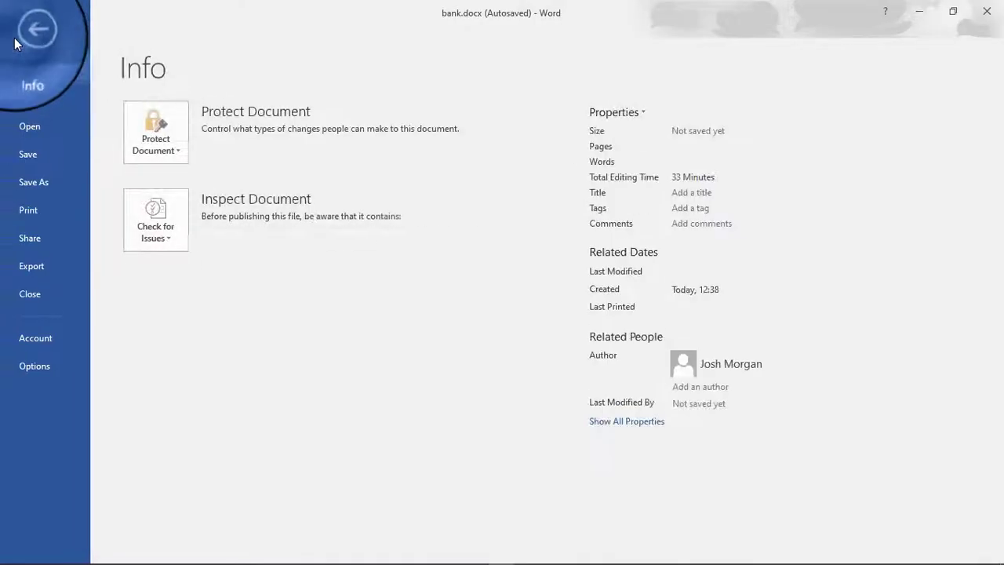
{"action": "left_click", "coordinate": [21, 177]}
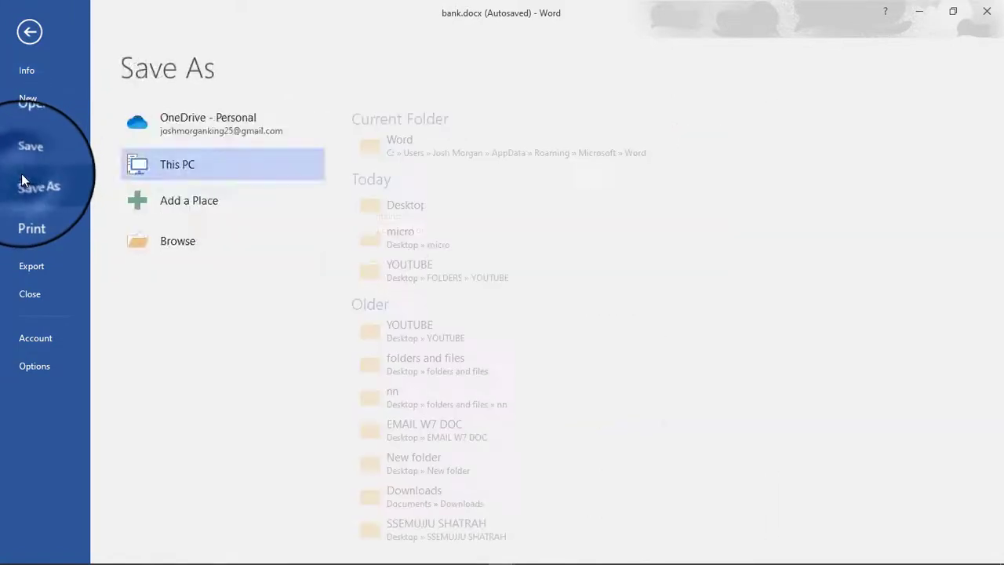
{"action": "left_click", "coordinate": [178, 248]}
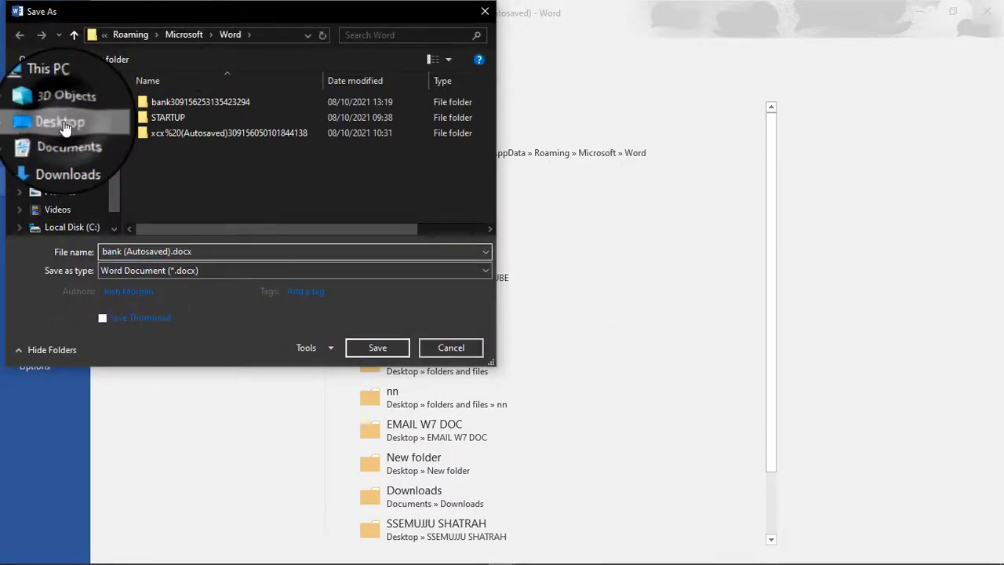
{"action": "left_click", "coordinate": [61, 122]}
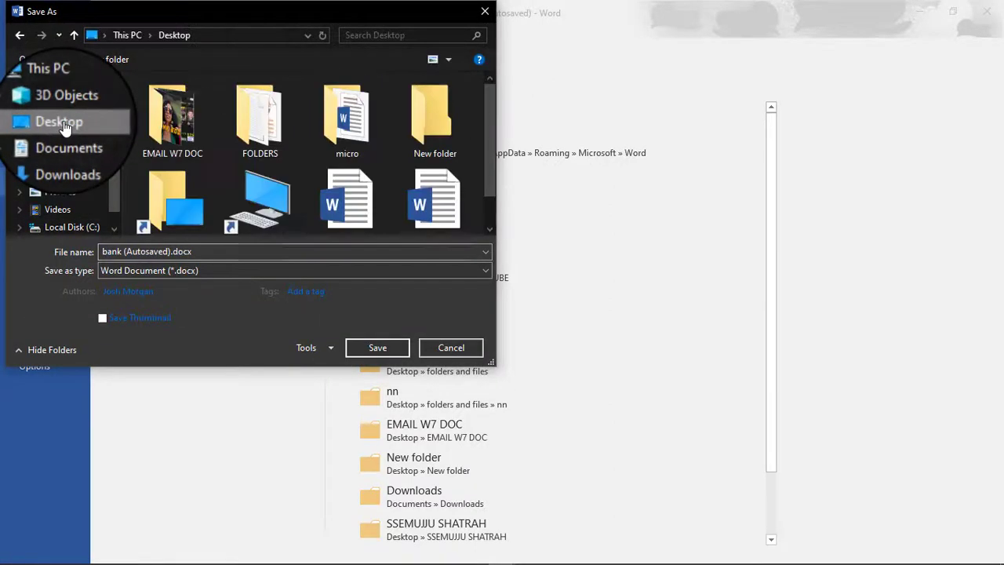
{"action": "left_click", "coordinate": [202, 253]}
{"action": "type", "text": "mi"}
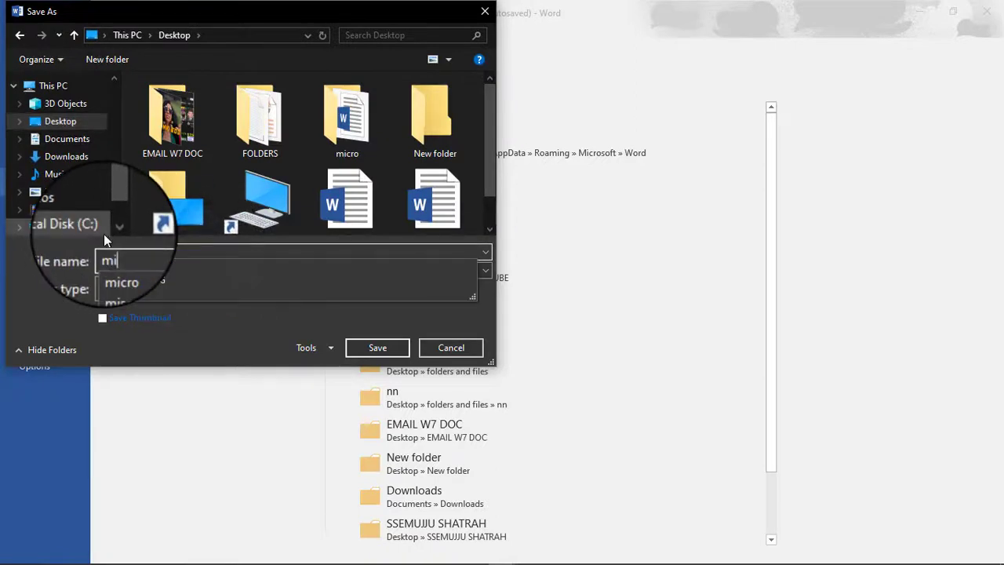
{"action": "type", "text": "cro"}
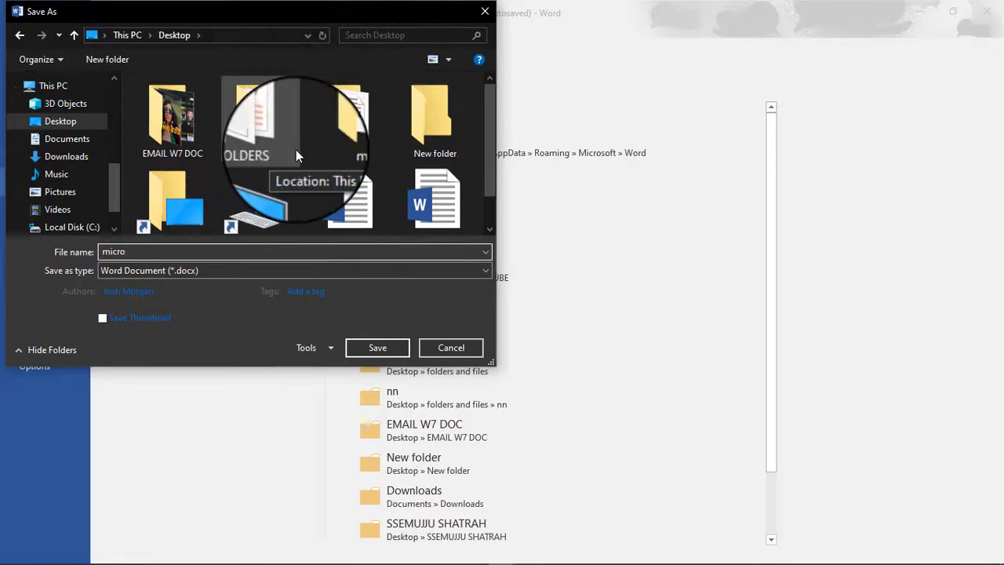
{"action": "double_click", "coordinate": [358, 137]}
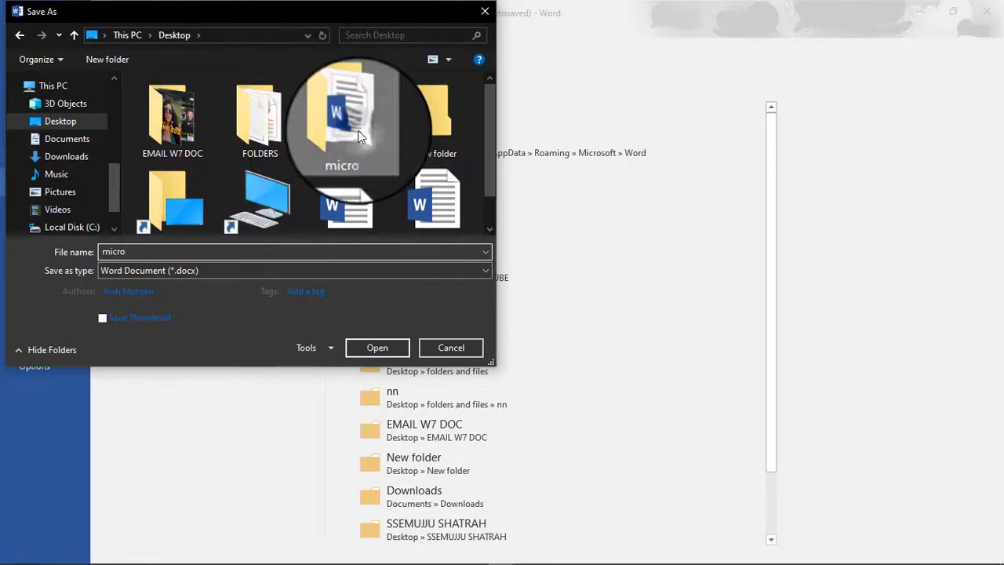
{"action": "left_click", "coordinate": [182, 105]}
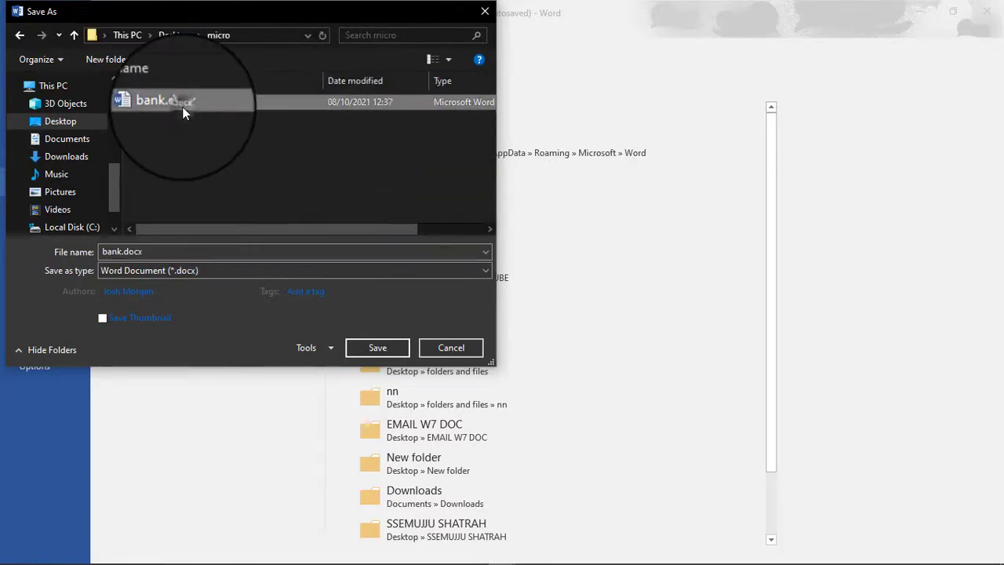
{"action": "left_click", "coordinate": [361, 347]}
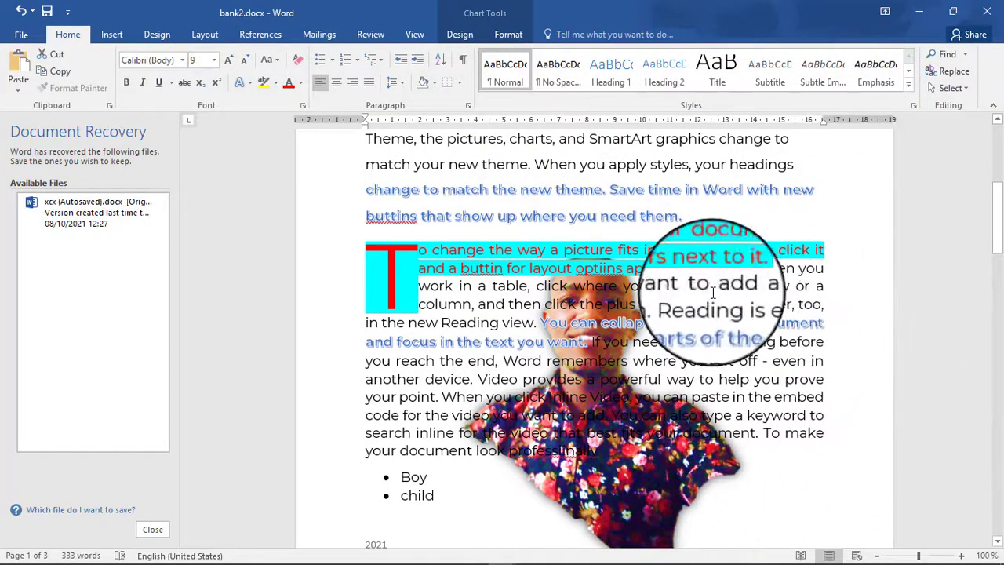
- Open the print preview of the document and check how all three pages will look on paper
{"action": "left_click", "coordinate": [27, 36]}
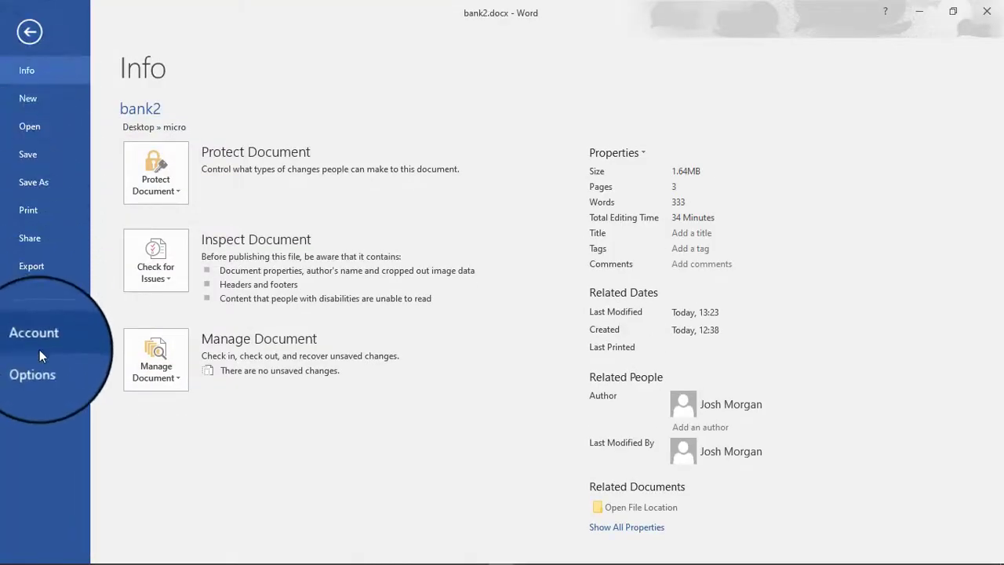
{"action": "left_click", "coordinate": [32, 211]}
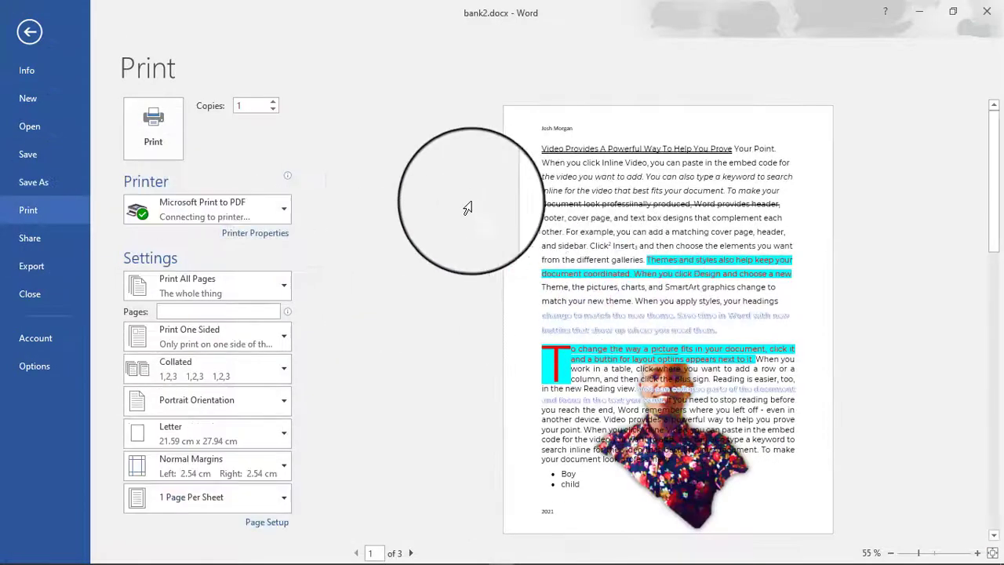
{"action": "scroll", "coordinate": [679, 333], "scroll_direction": "down", "scroll_amount": 2}
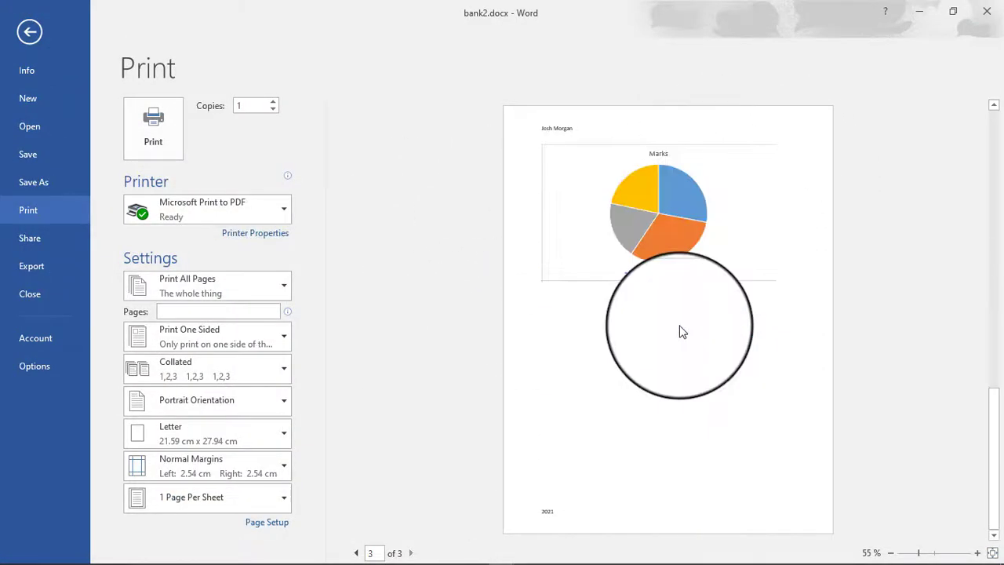
{"action": "scroll", "coordinate": [680, 320], "scroll_direction": "up", "scroll_amount": 2}
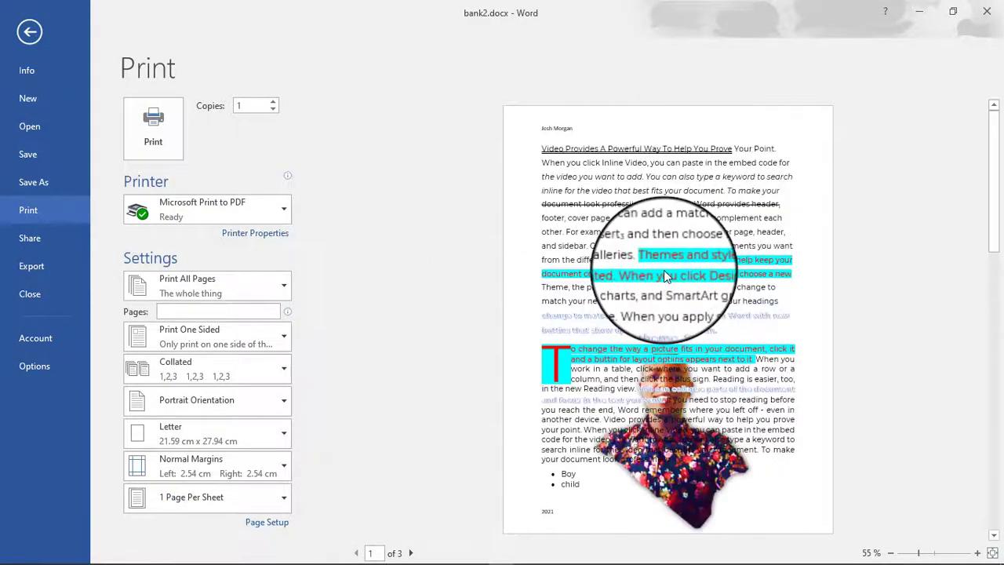
{"action": "scroll", "coordinate": [665, 271], "scroll_direction": "down", "scroll_amount": 2}
{"action": "scroll", "coordinate": [682, 292], "scroll_direction": "up", "scroll_amount": 1}
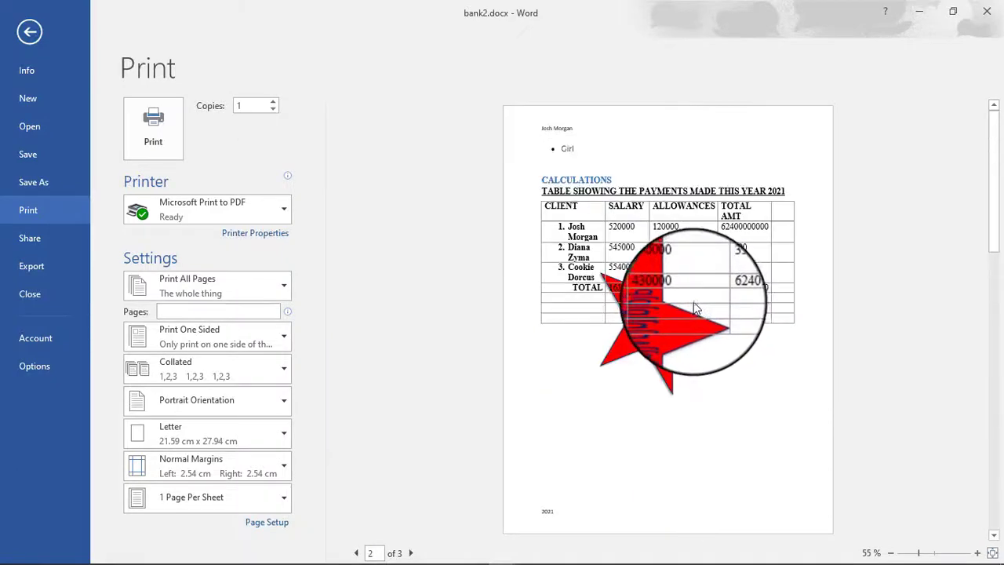
{"action": "scroll", "coordinate": [694, 309], "scroll_direction": "up", "scroll_amount": 1}
{"action": "scroll", "coordinate": [711, 357], "scroll_direction": "down", "scroll_amount": 1}
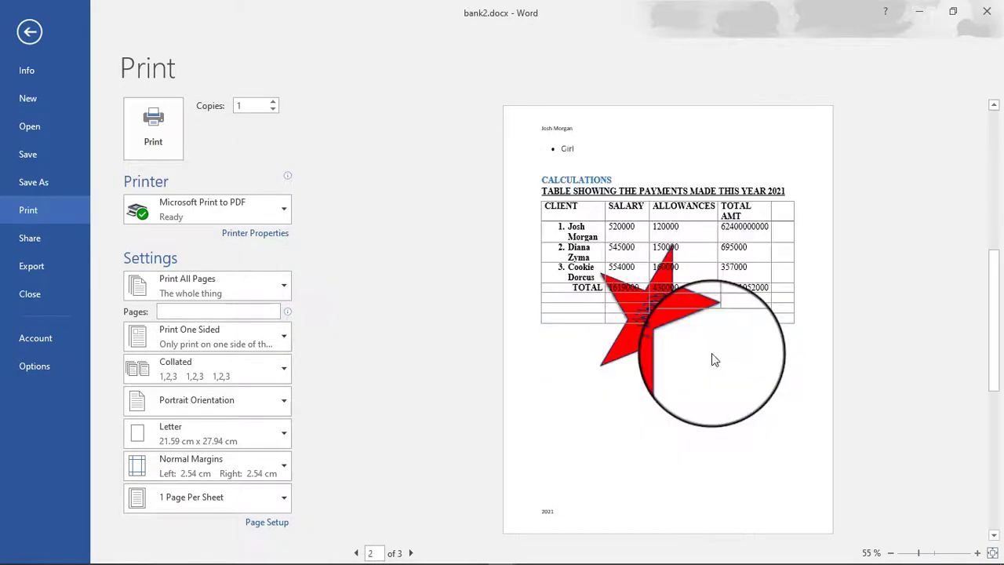
{"action": "scroll", "coordinate": [712, 360], "scroll_direction": "up", "scroll_amount": 1}
{"action": "scroll", "coordinate": [691, 391], "scroll_direction": "down", "scroll_amount": 1}
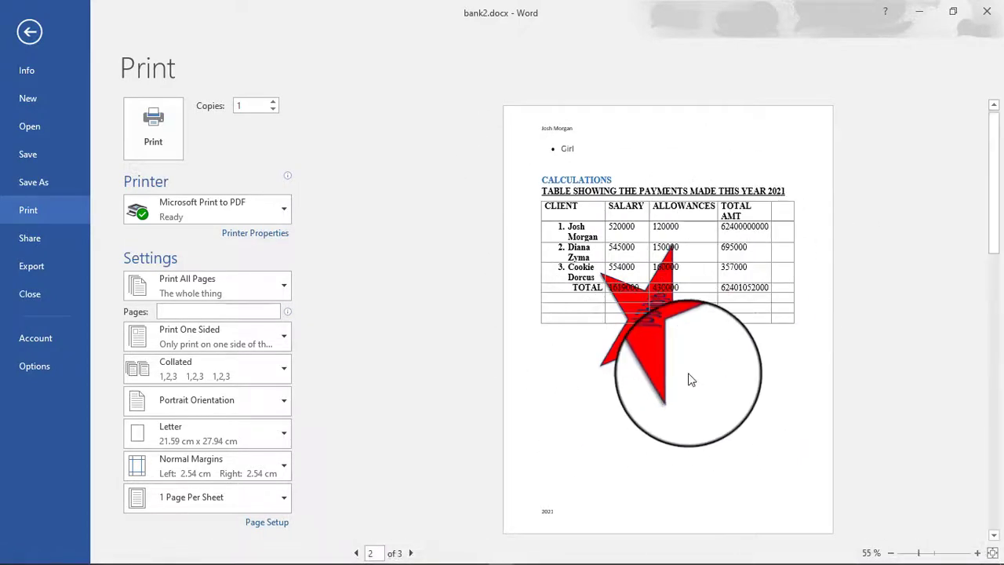
{"action": "scroll", "coordinate": [690, 380], "scroll_direction": "up", "scroll_amount": 1}
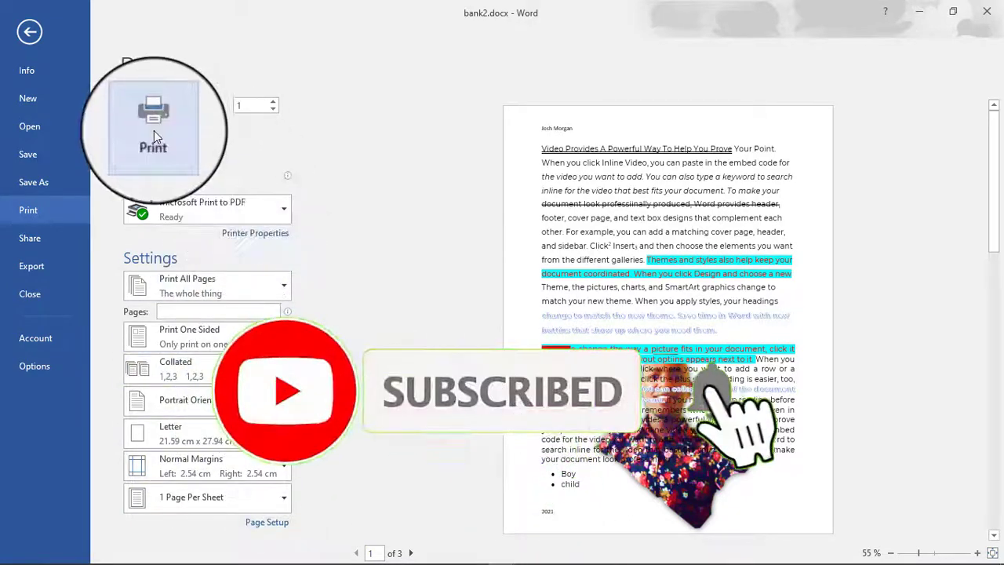
- Open the list of available printers for printing the document
{"action": "left_click", "coordinate": [153, 131]}
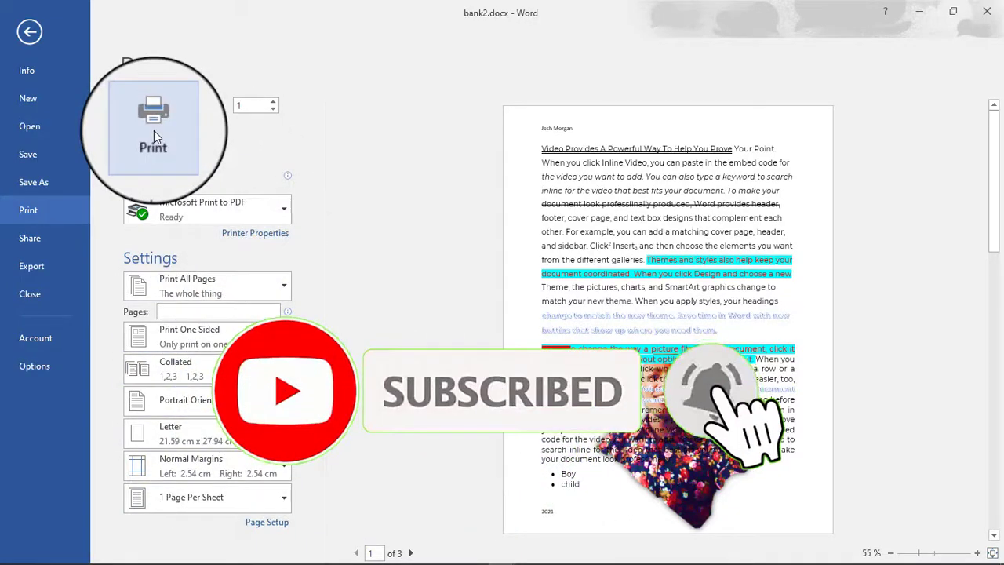
{"action": "left_click", "coordinate": [195, 211]}
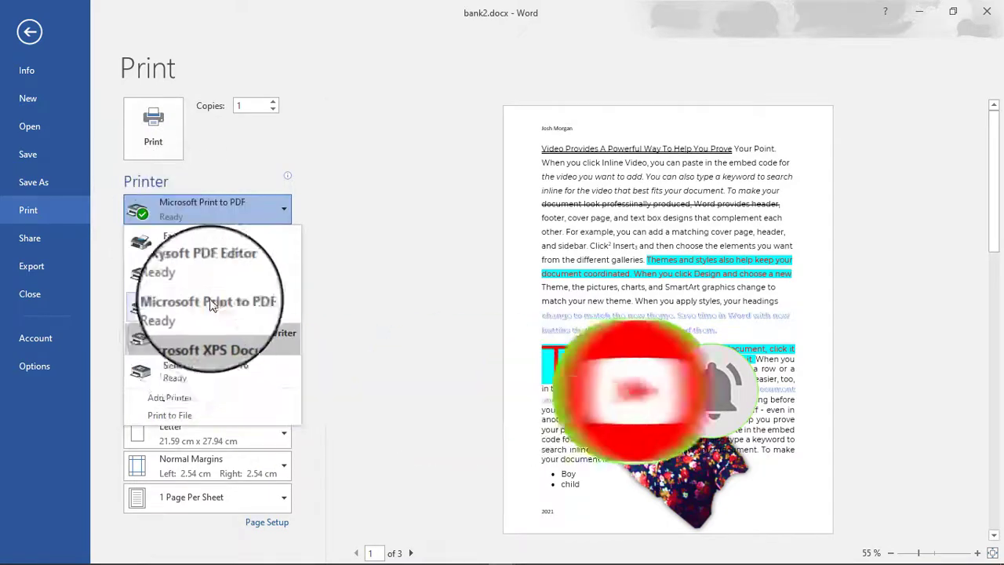